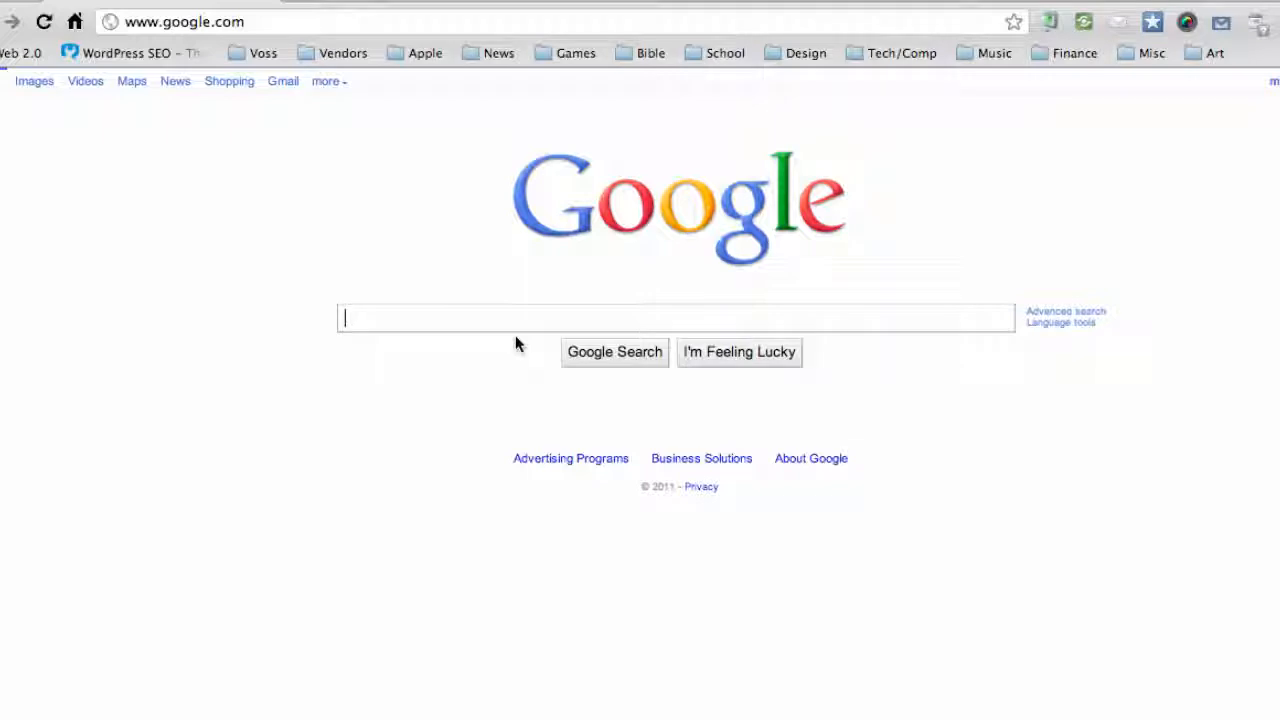
Step: Search Google for "eclipse download" and open the Eclipse Downloads page on eclipse.org
type("ecli")
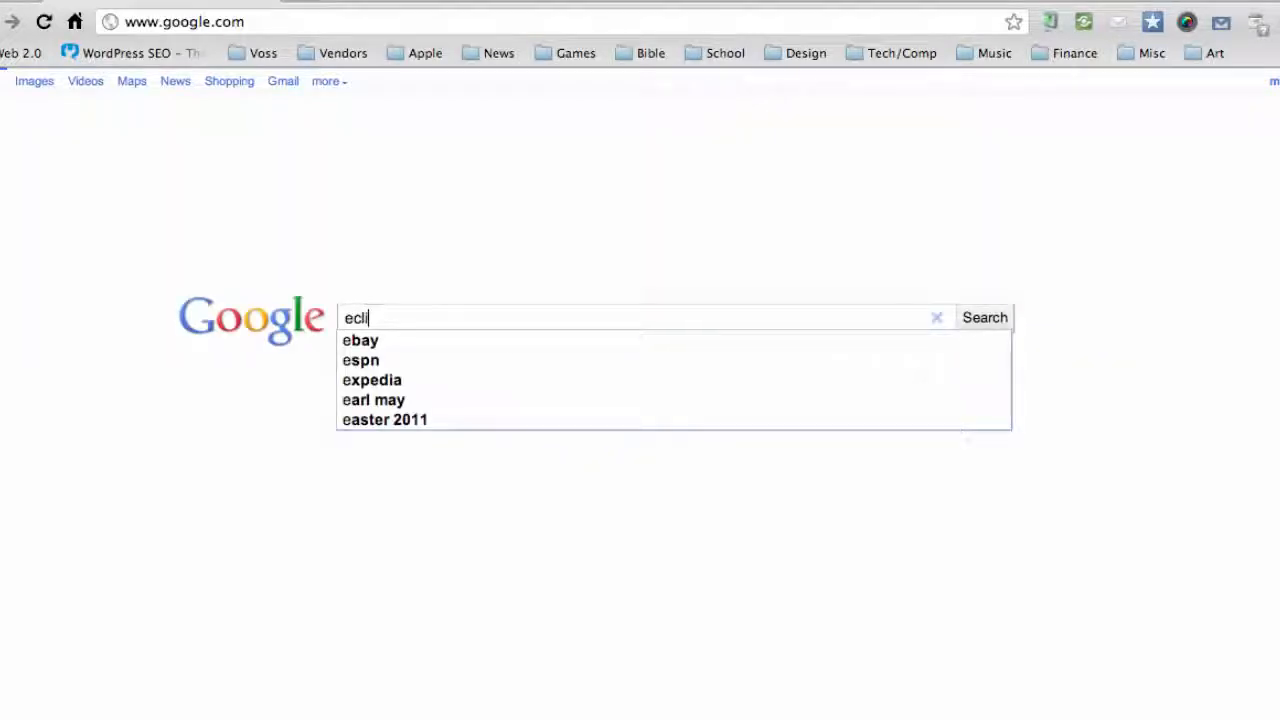
type("s")
key("BackSpace")
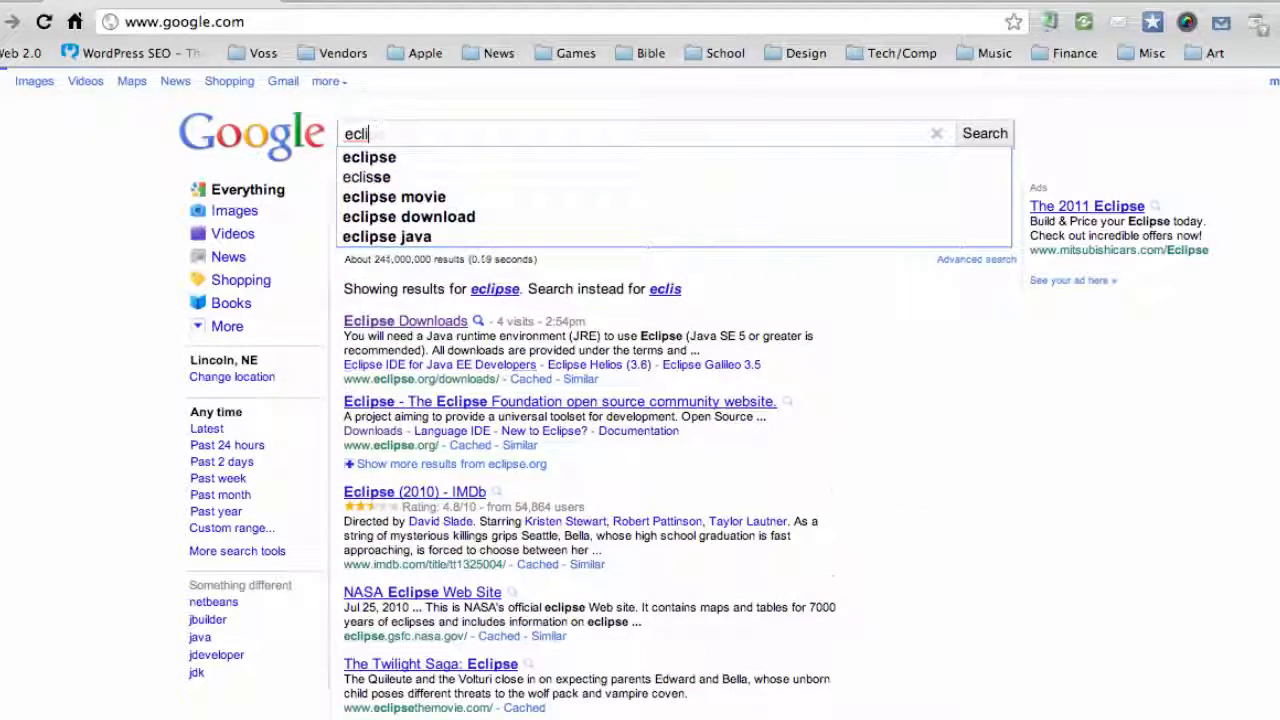
type("pse down")
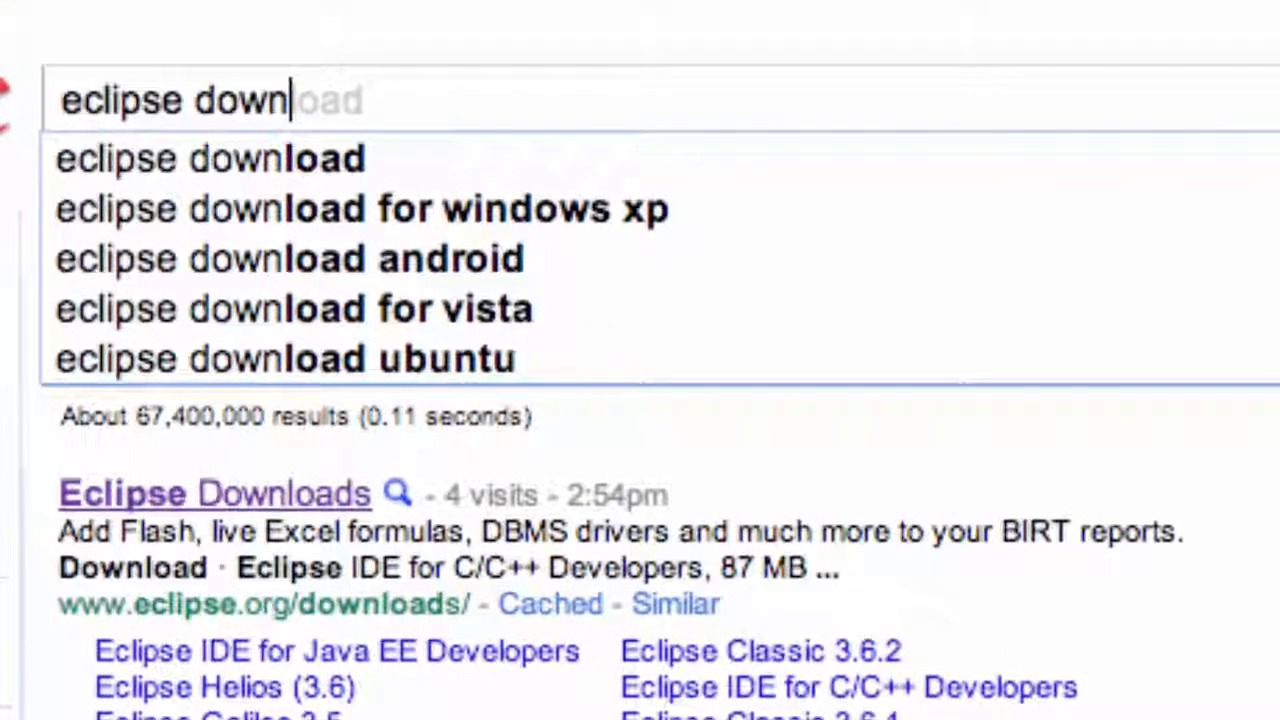
type("load")
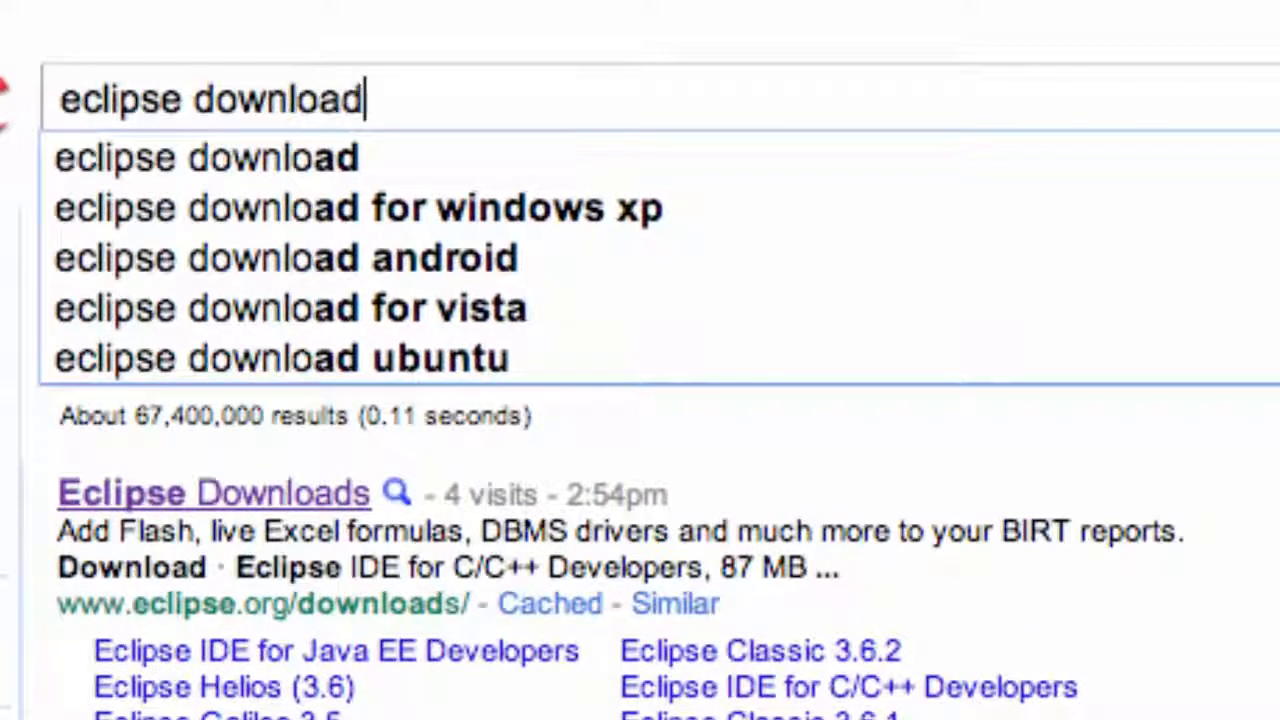
key("Return")
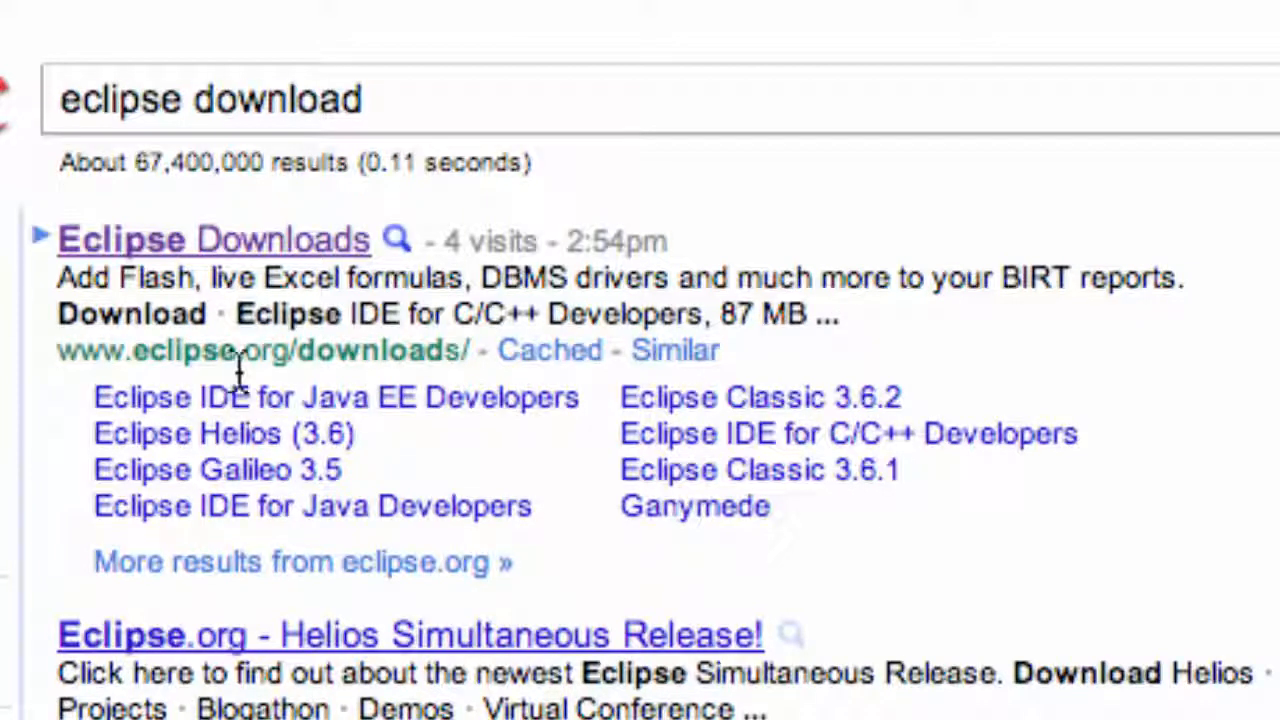
left_click(226, 242)
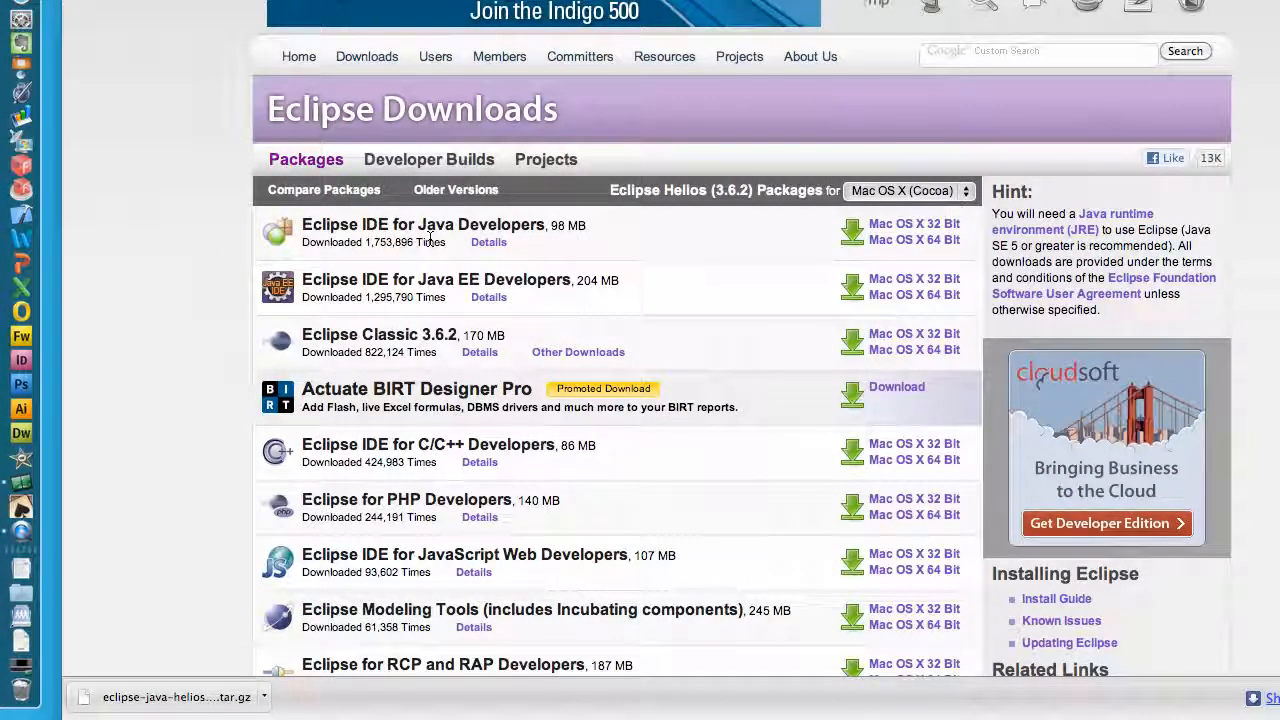
Step: Keep Mac OS X (Cocoa) as the package platform and choose the Mac OS X 32 Bit download of Eclipse IDE for Java Developers
scroll(643, 357, "down", 1)
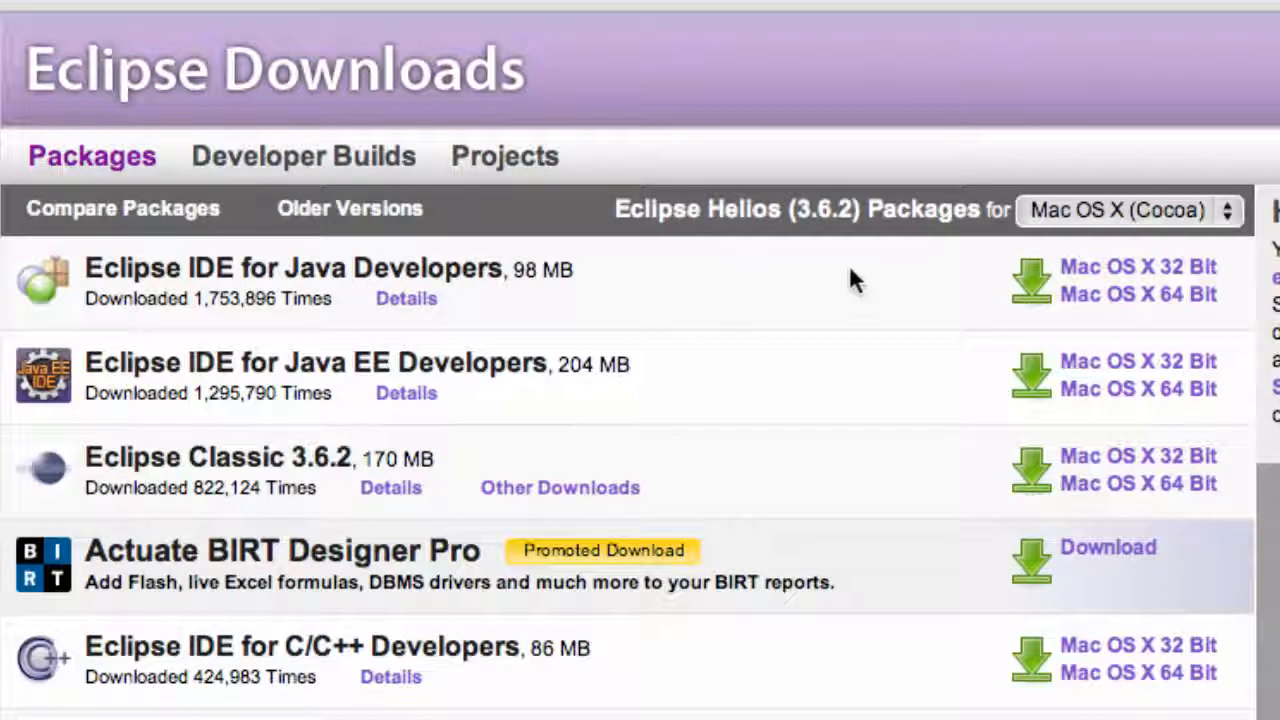
left_click(1214, 222)
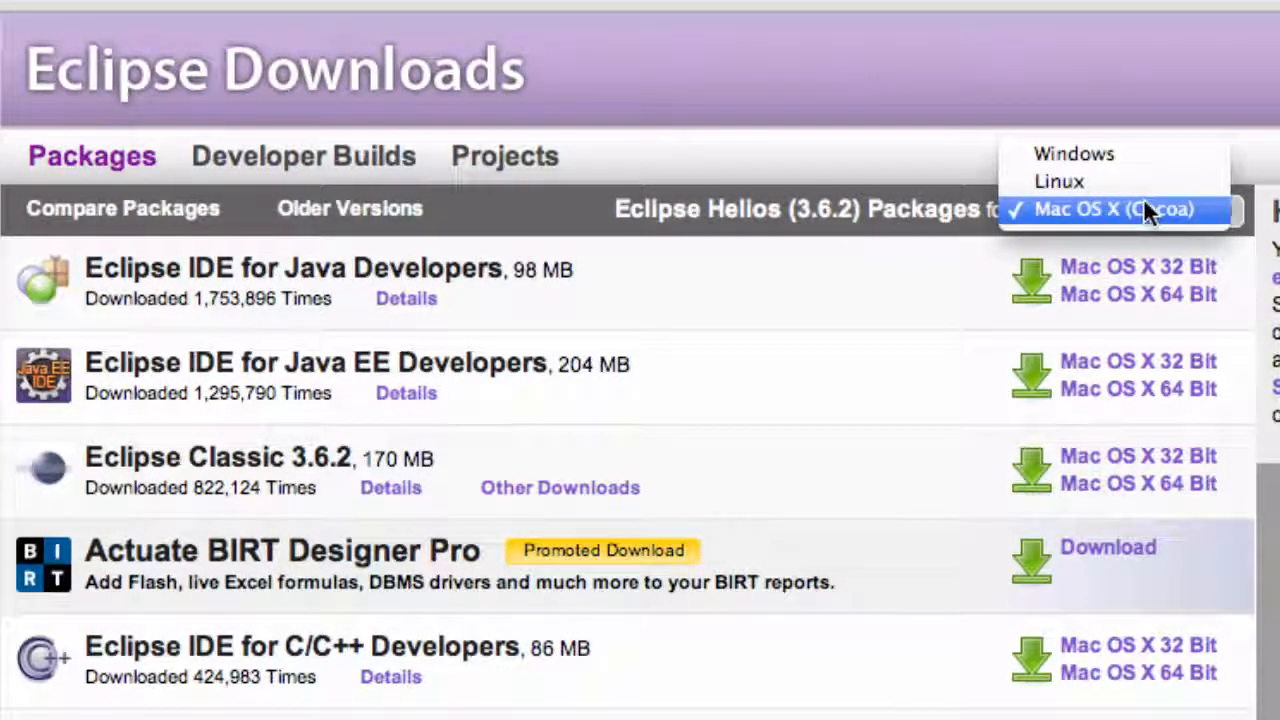
left_click(1205, 177)
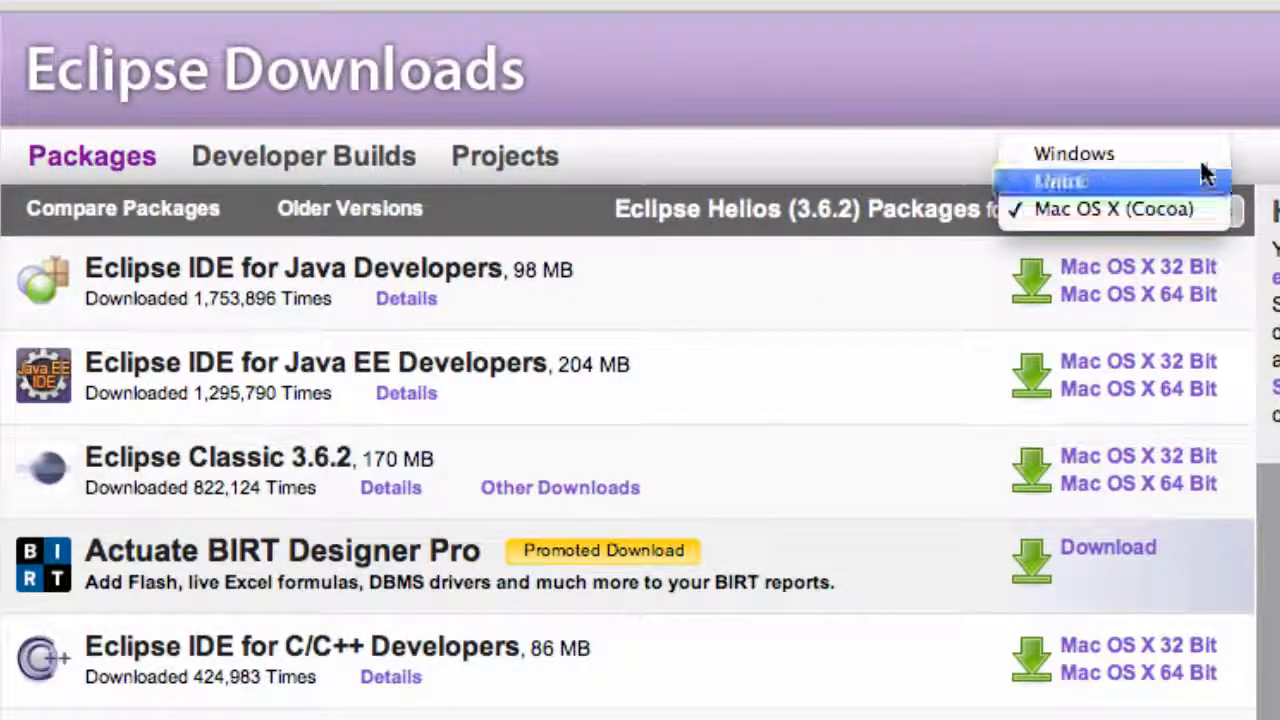
left_click(1101, 208)
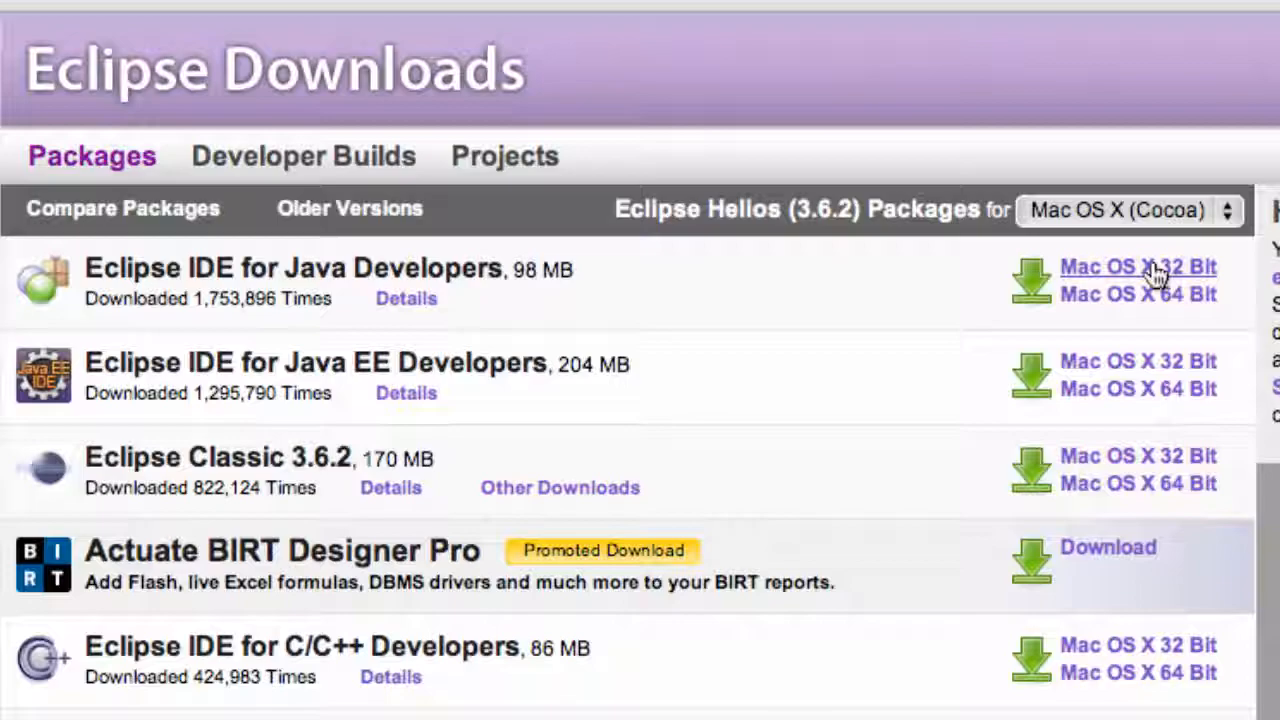
left_click(1152, 268)
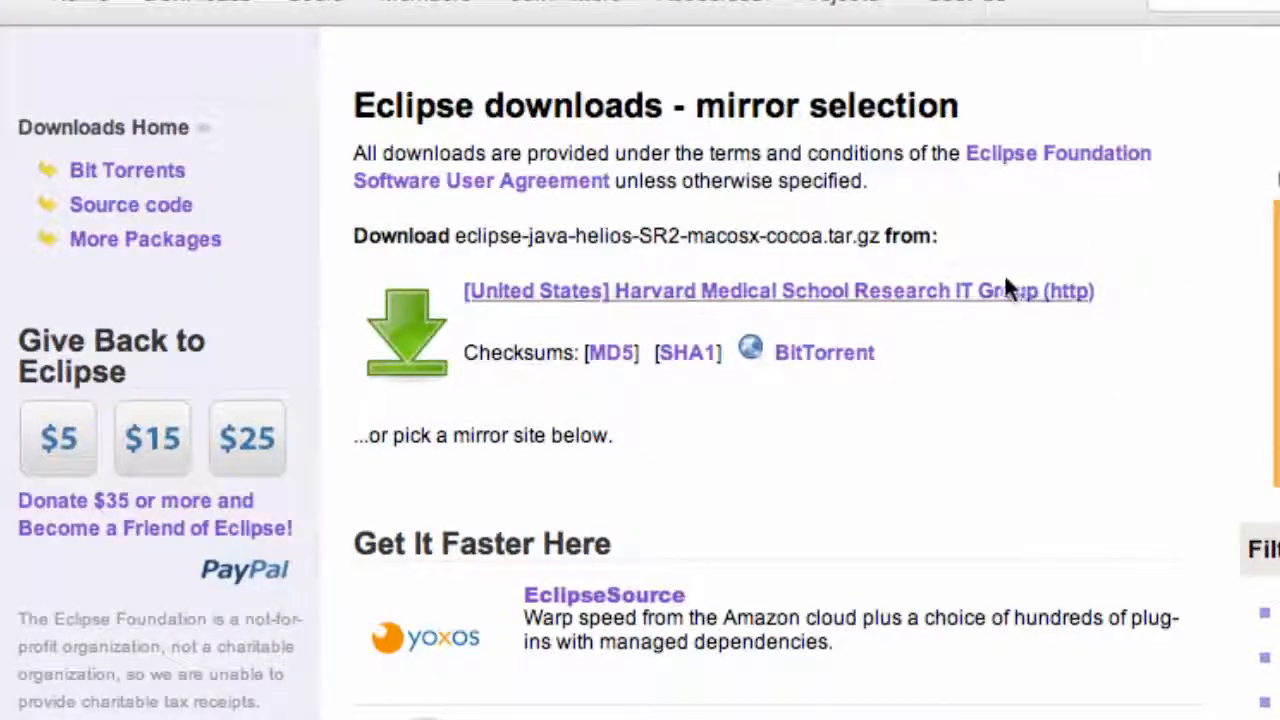
Step: Look through the North American download mirrors, and open the downloaded eclipse-java-helios-SR2-macosx-cocoa.tar.gz archive
scroll(894, 480, "down", 10)
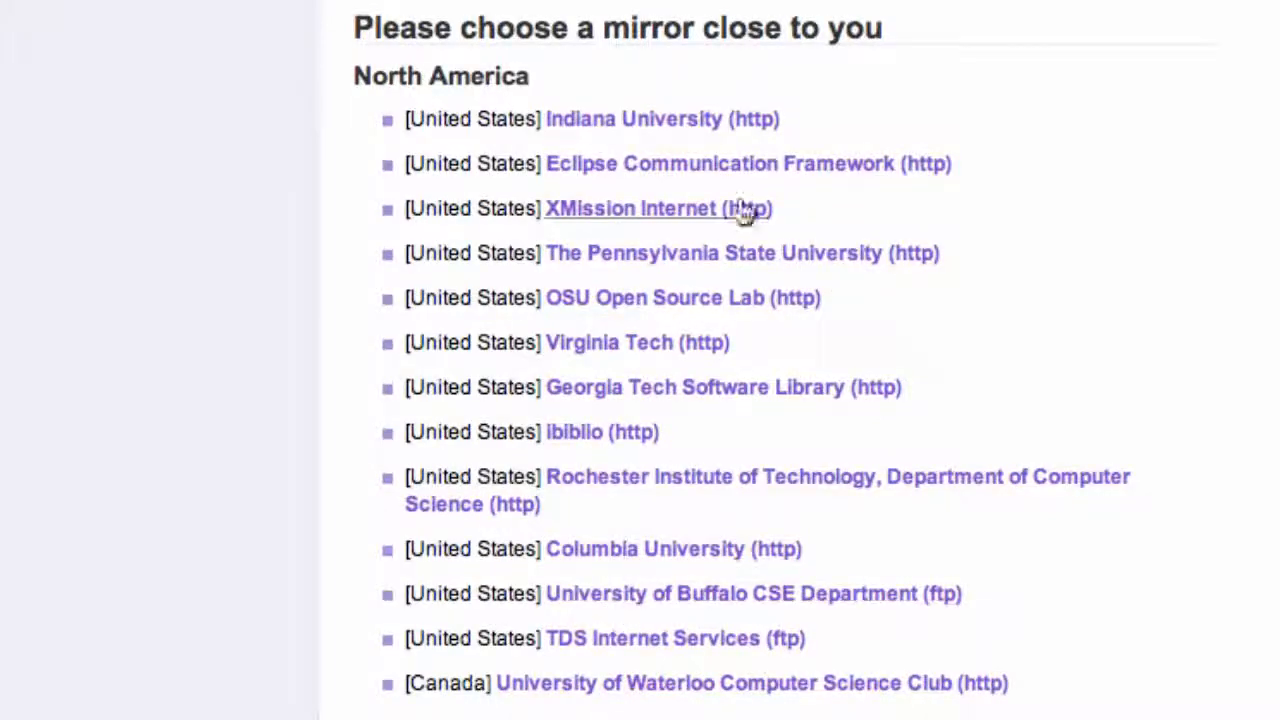
scroll(656, 398, "up", 10)
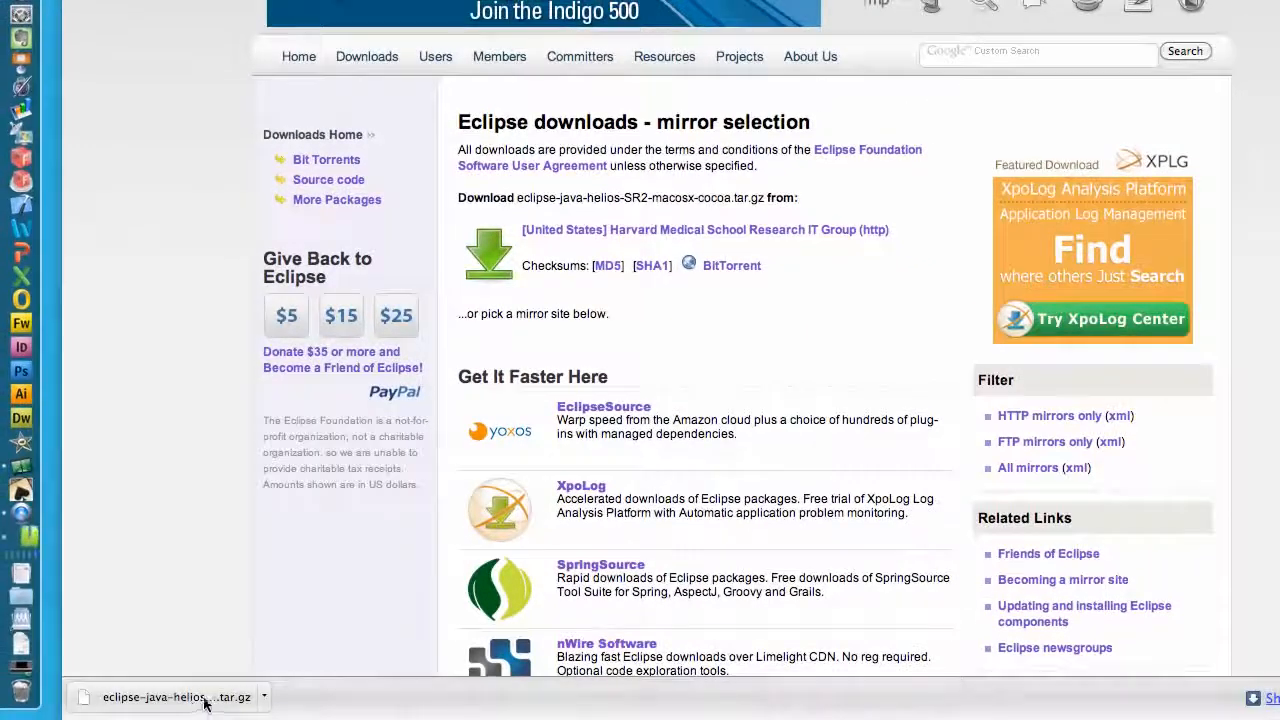
left_click(205, 699)
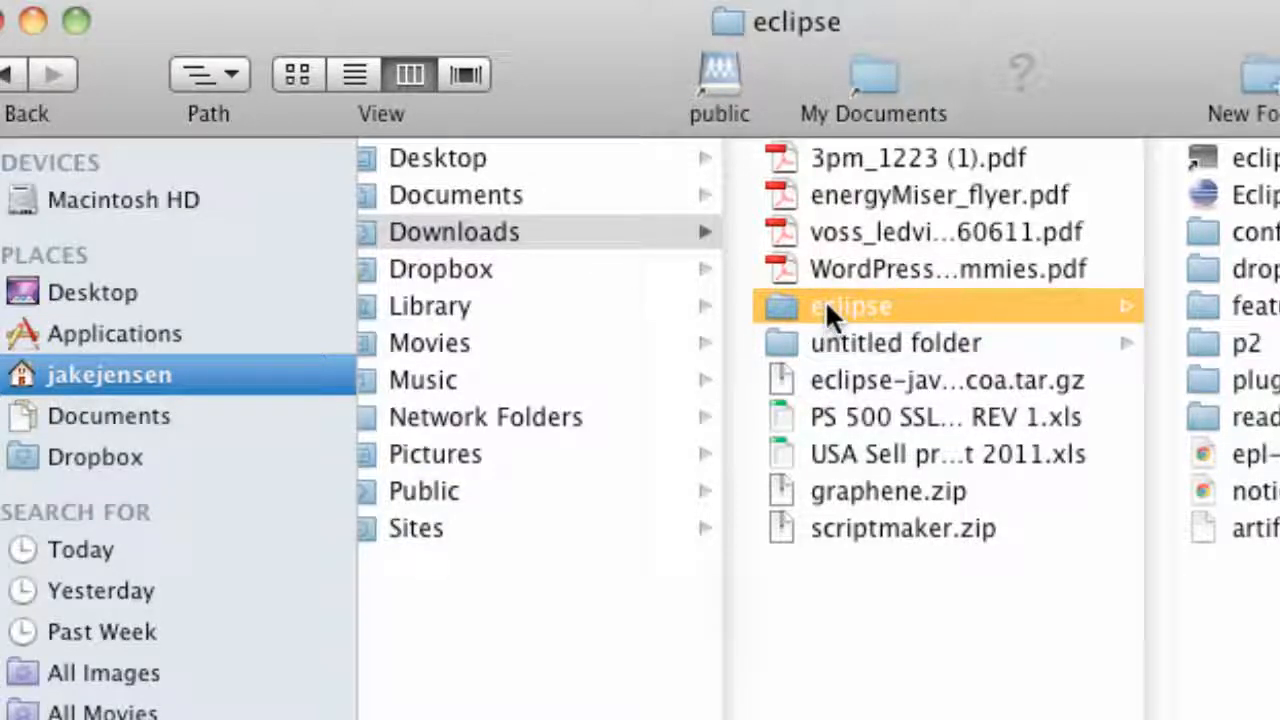
Step: Move the extracted eclipse folder from Downloads to Macintosh HD and launch the Eclipse application inside it, allowing it to open
left_click_drag(825, 303, 174, 200)
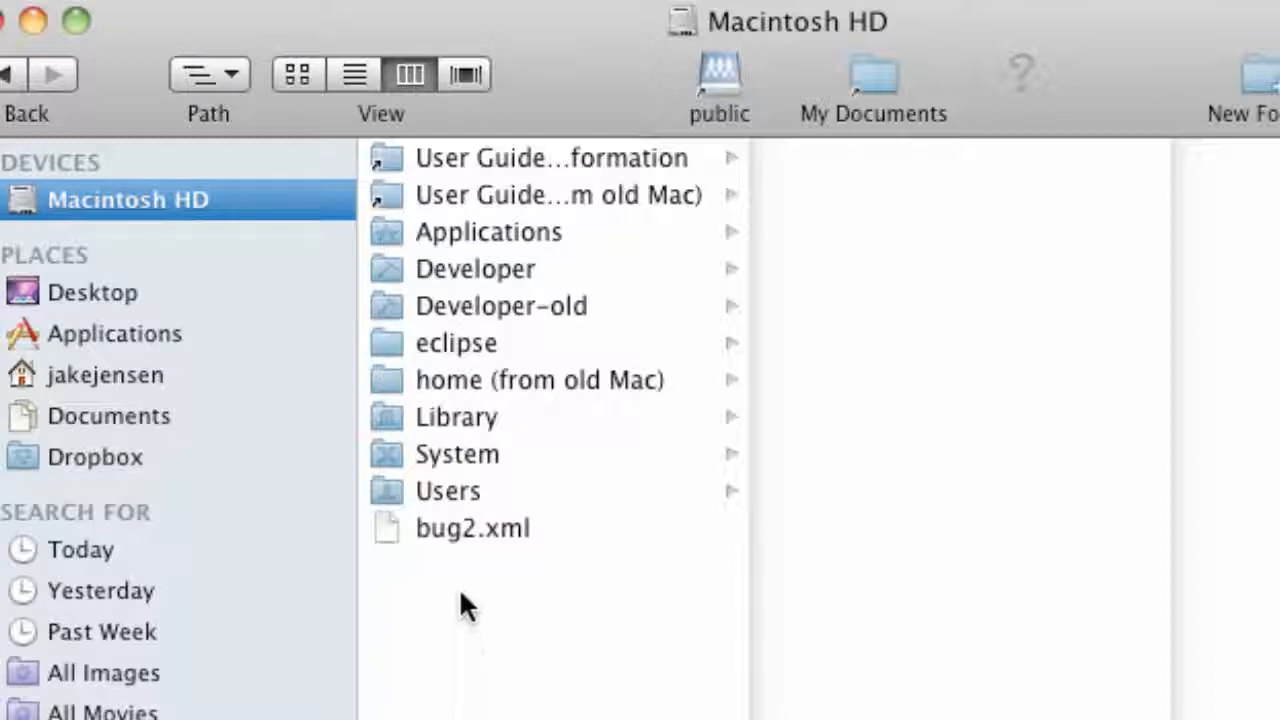
left_click(457, 345)
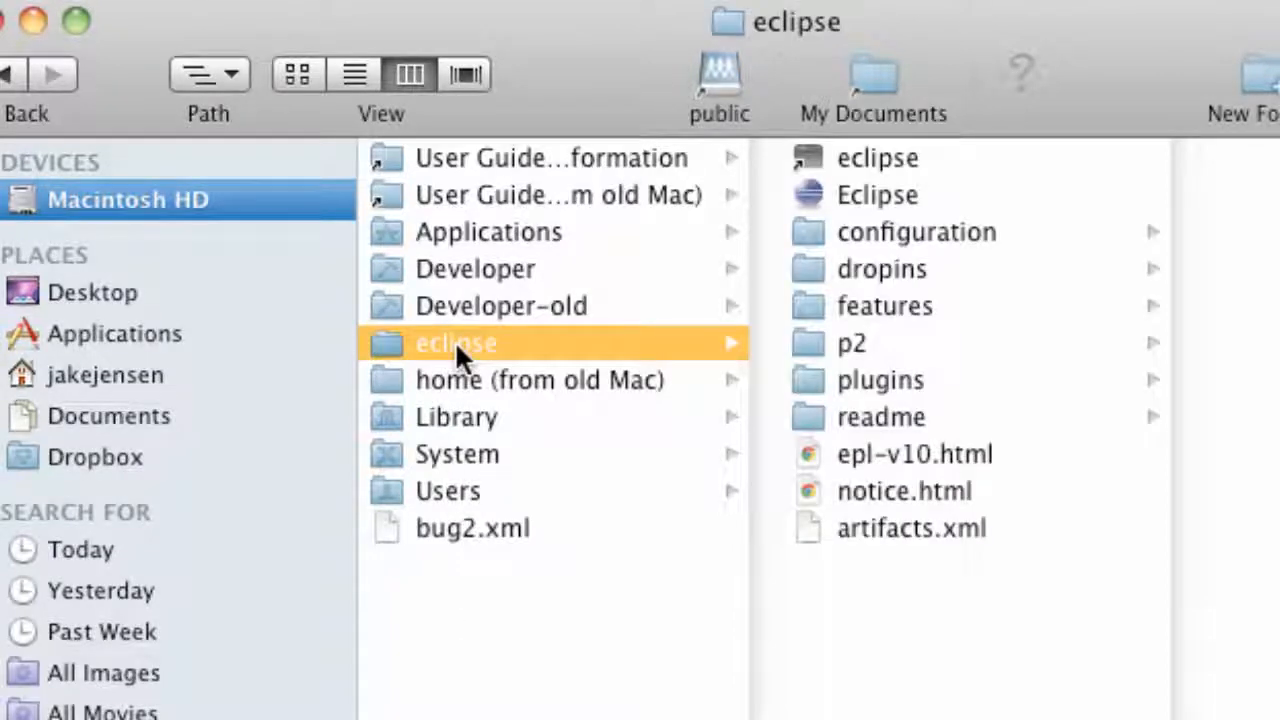
double_click(845, 194)
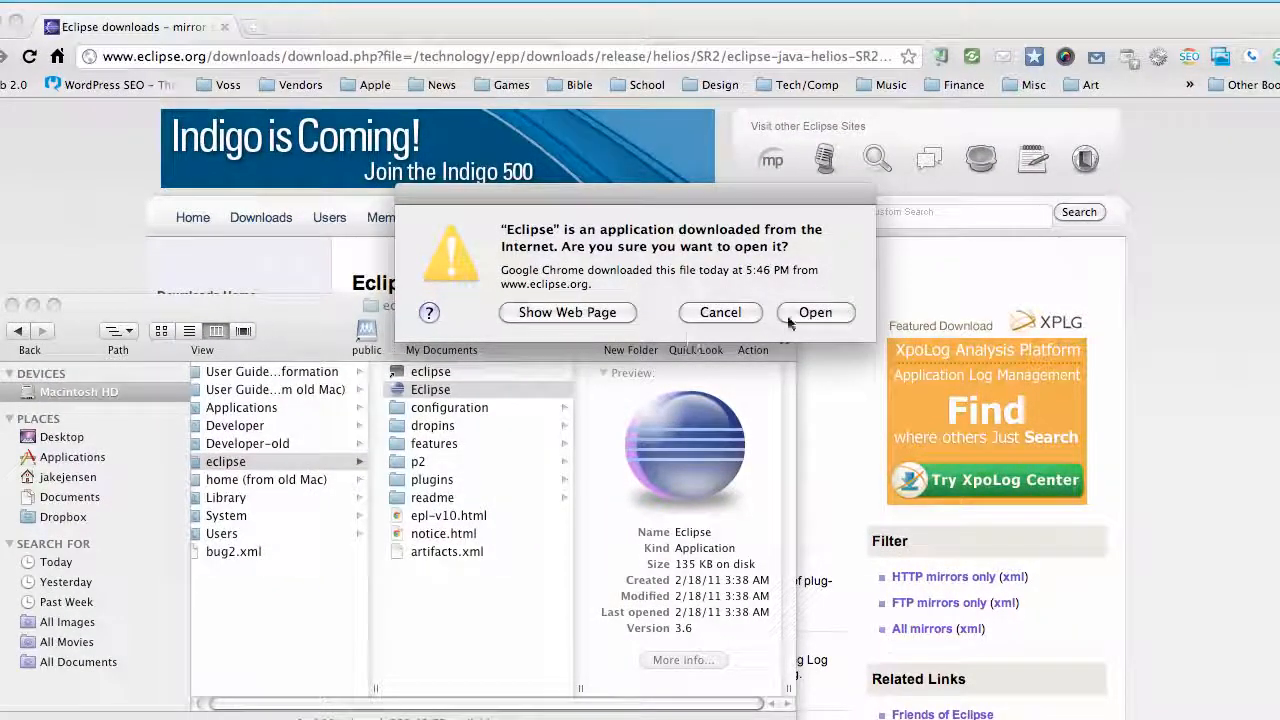
left_click(792, 318)
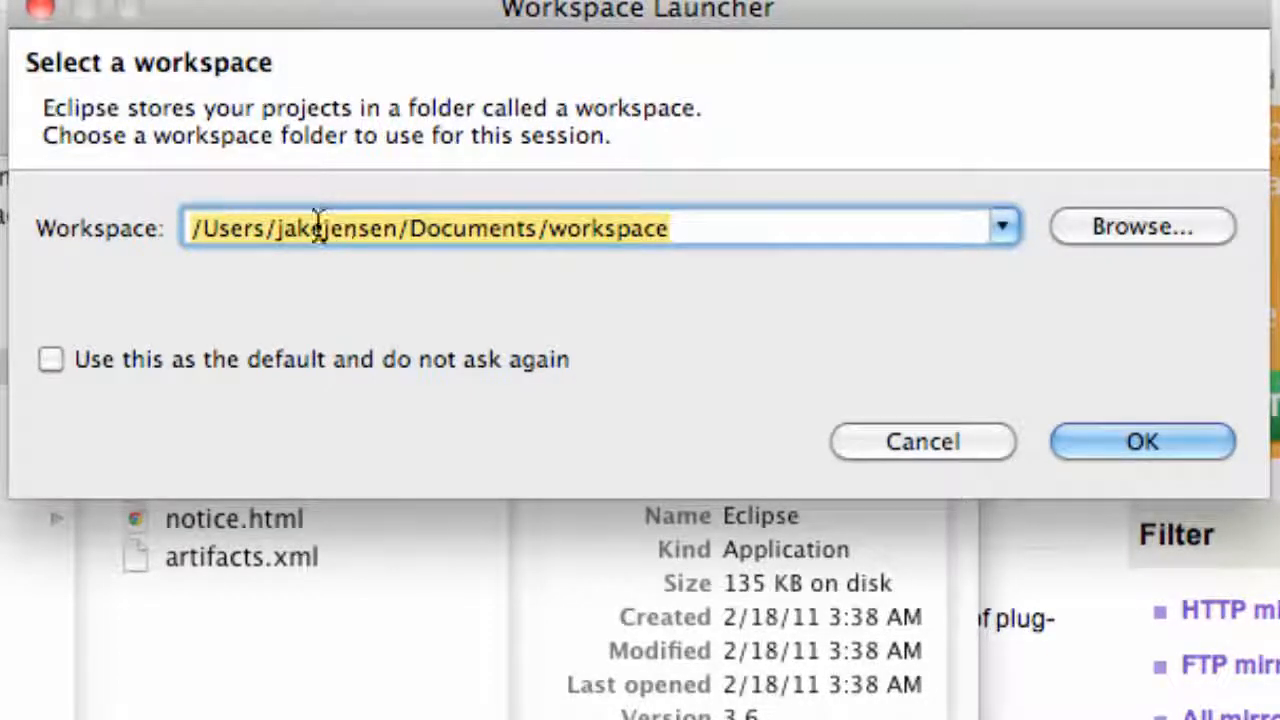
Step: Create a new folder named thenewboston in Documents and start Eclipse with it as the workspace
left_click(1130, 224)
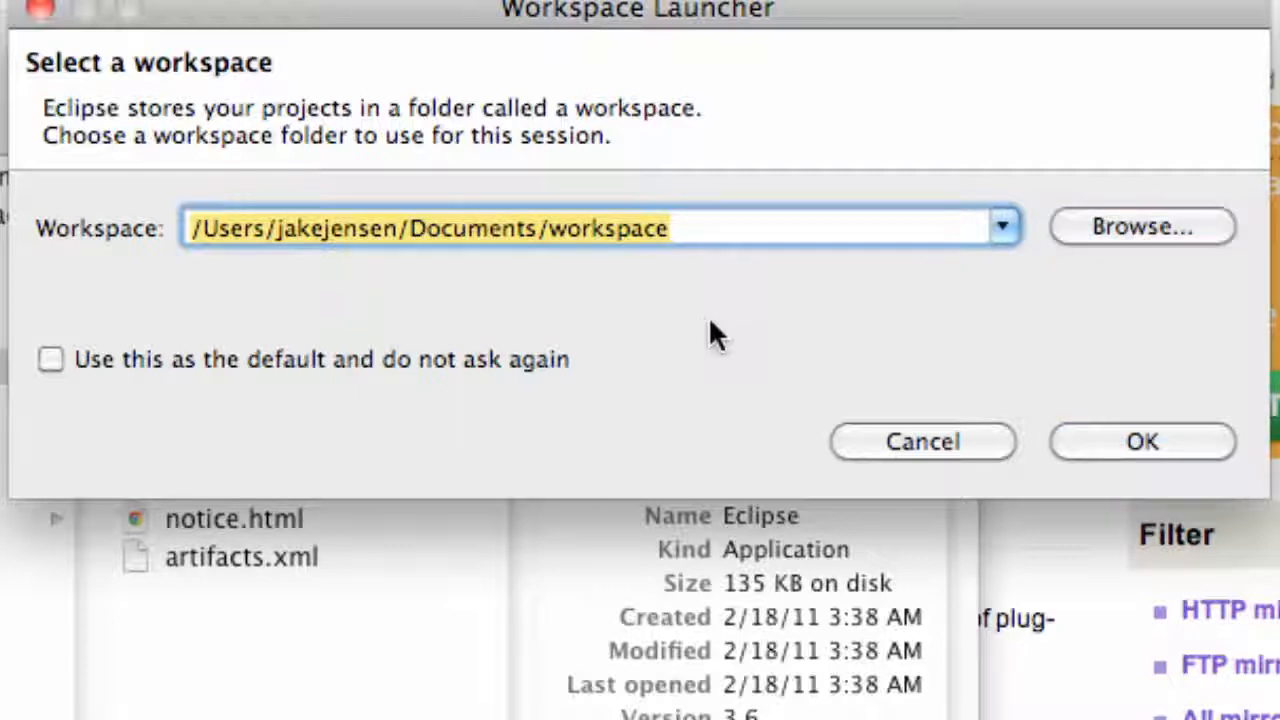
left_click(1120, 230)
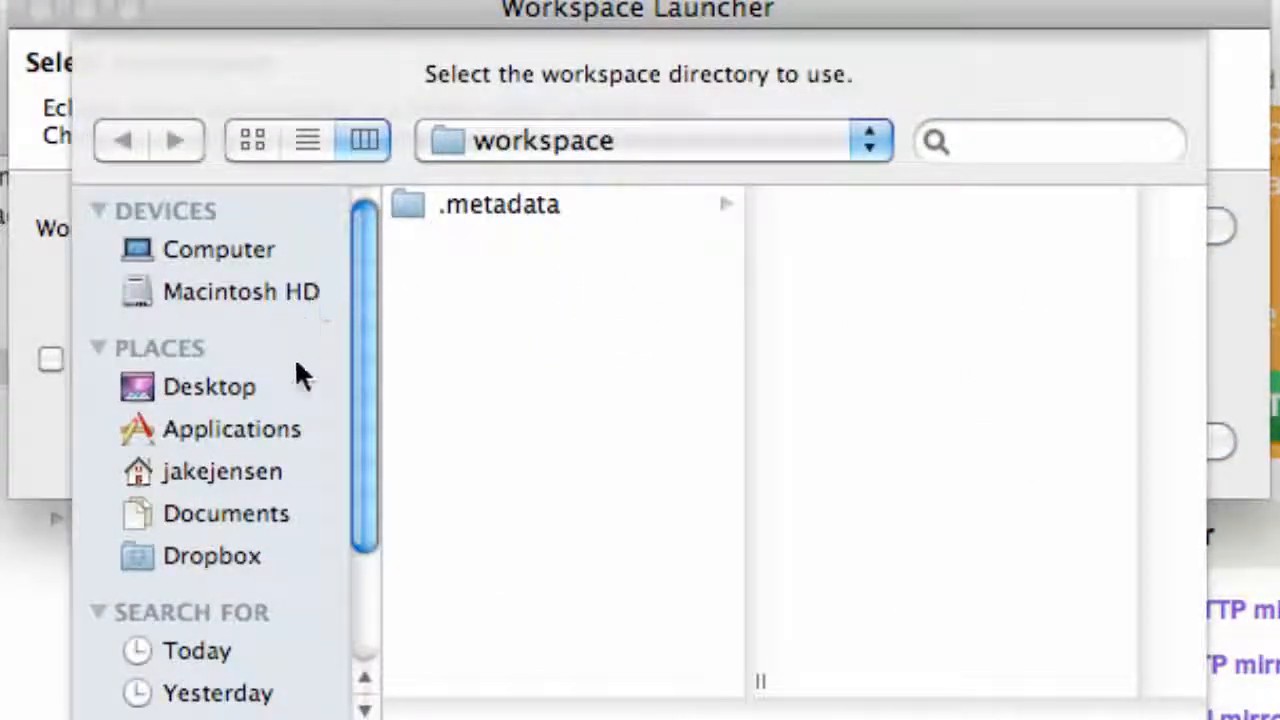
left_click(240, 518)
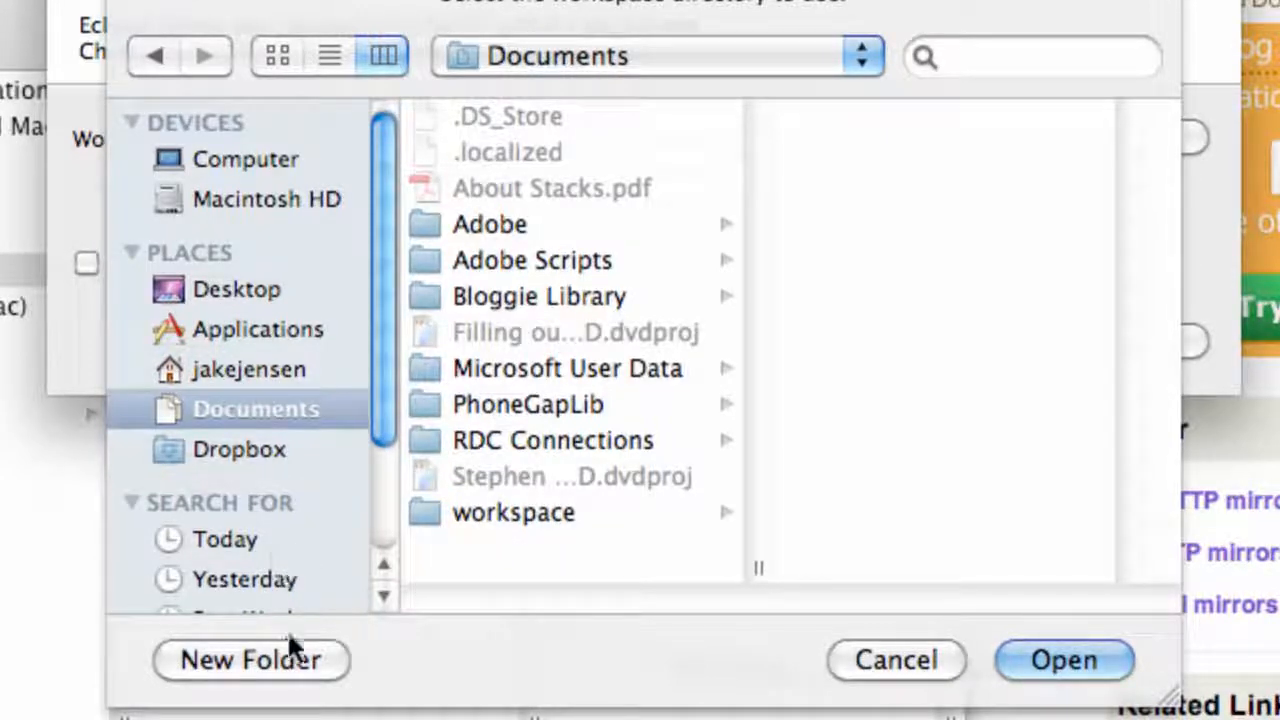
left_click(285, 658)
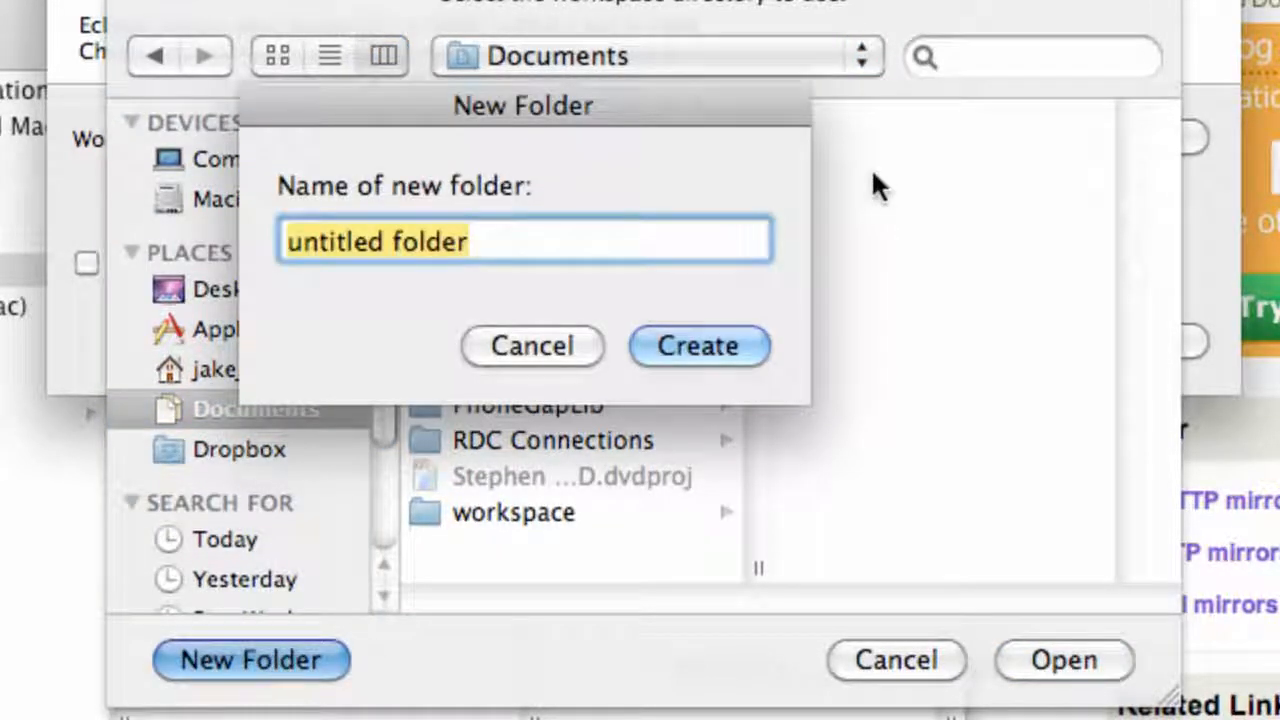
type("thenewb")
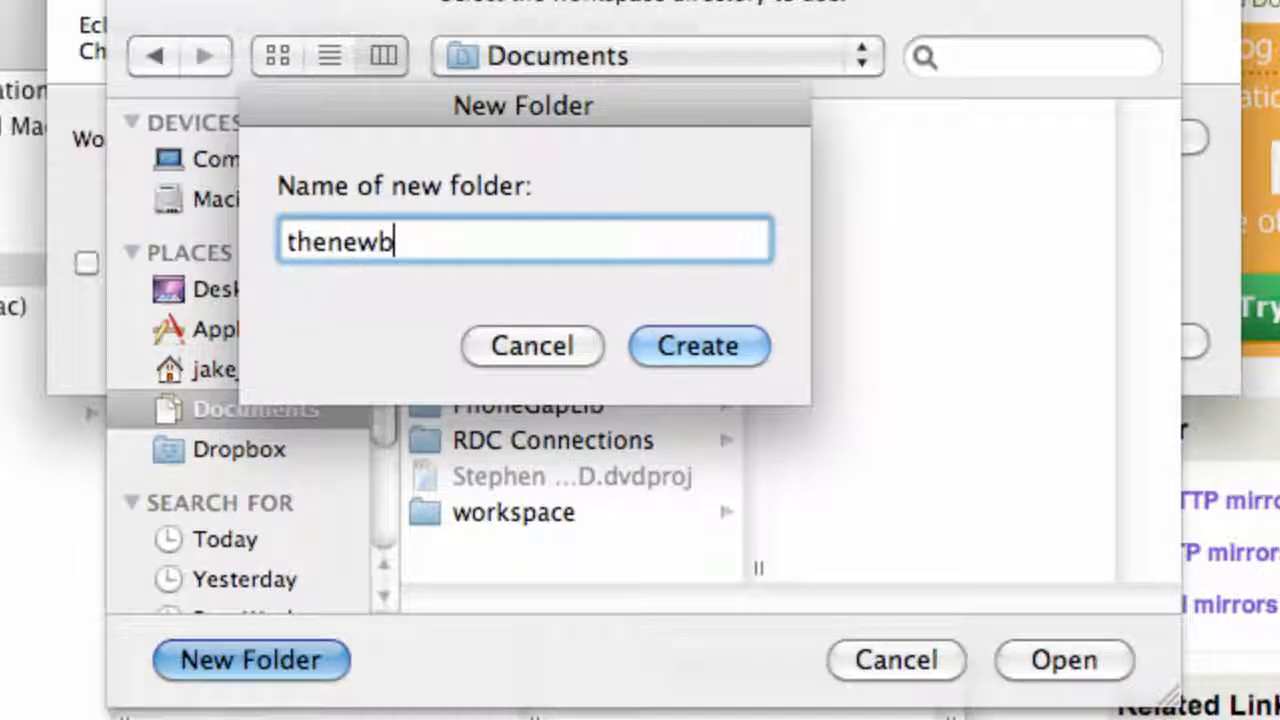
type("oston")
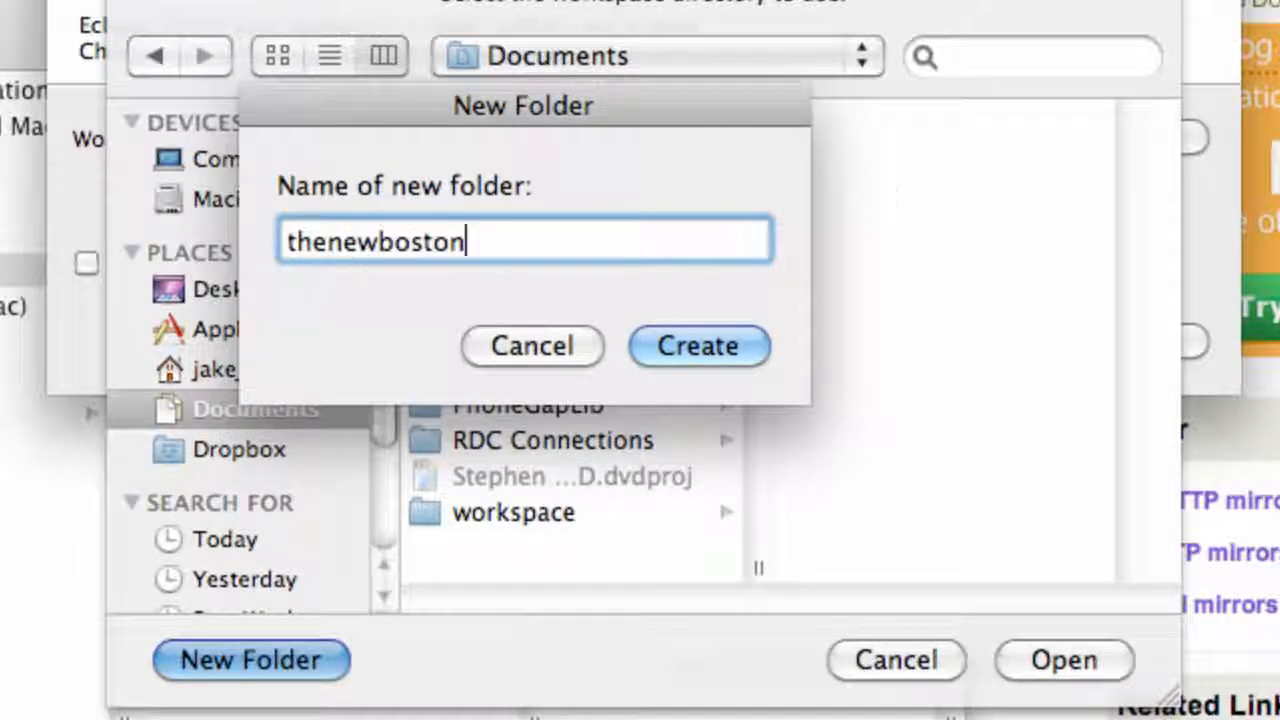
left_click(682, 352)
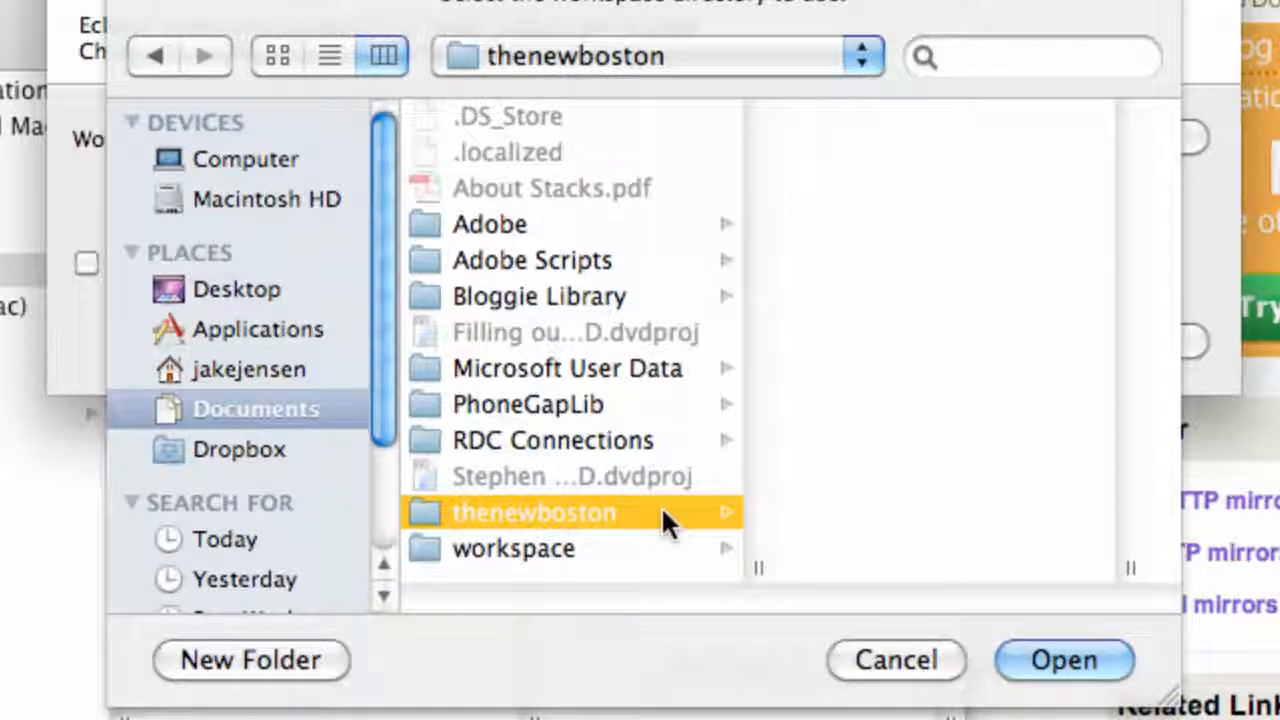
left_click(1019, 650)
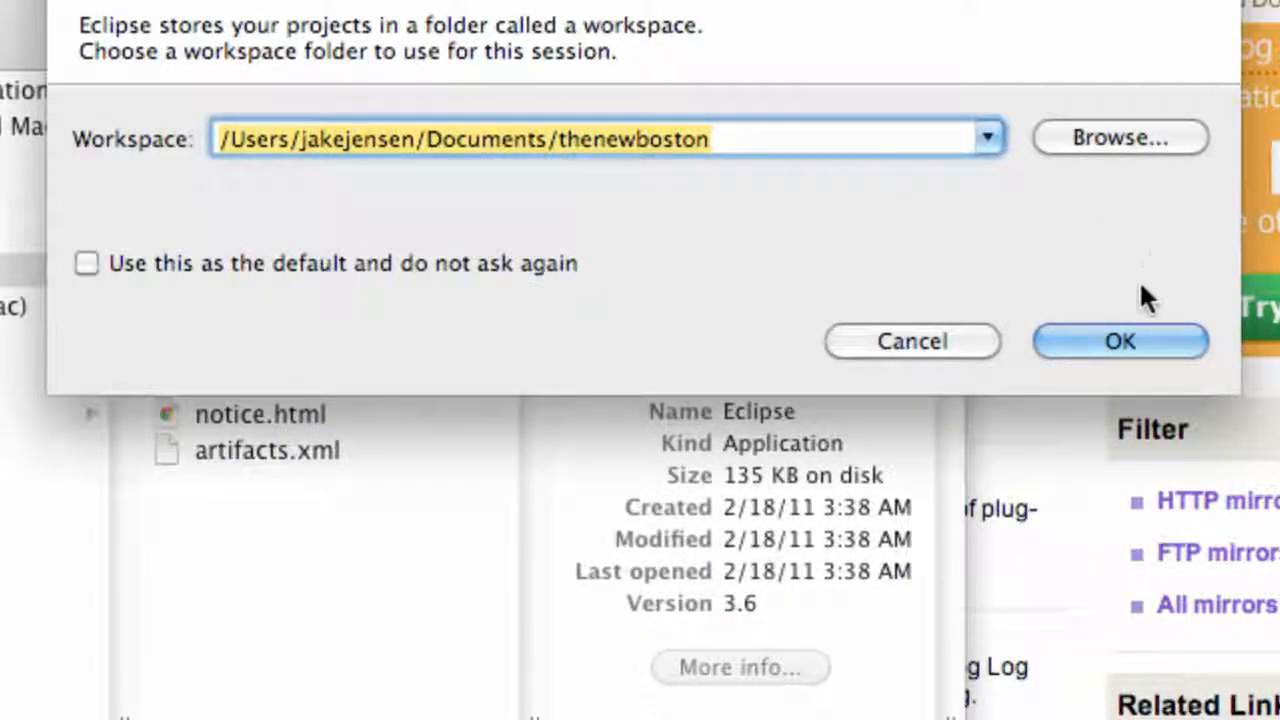
left_click(1116, 341)
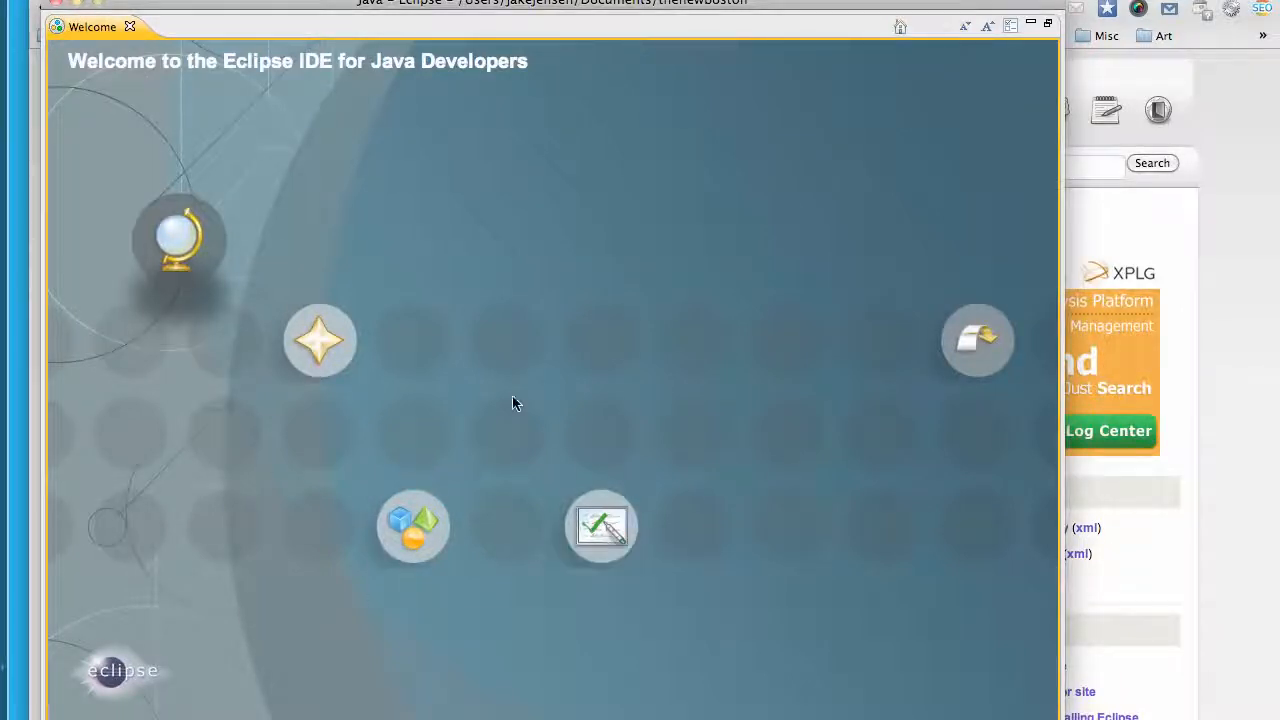
Step: Close the Welcome page and reposition the Eclipse window so its title bar is fully visible
left_click(129, 27)
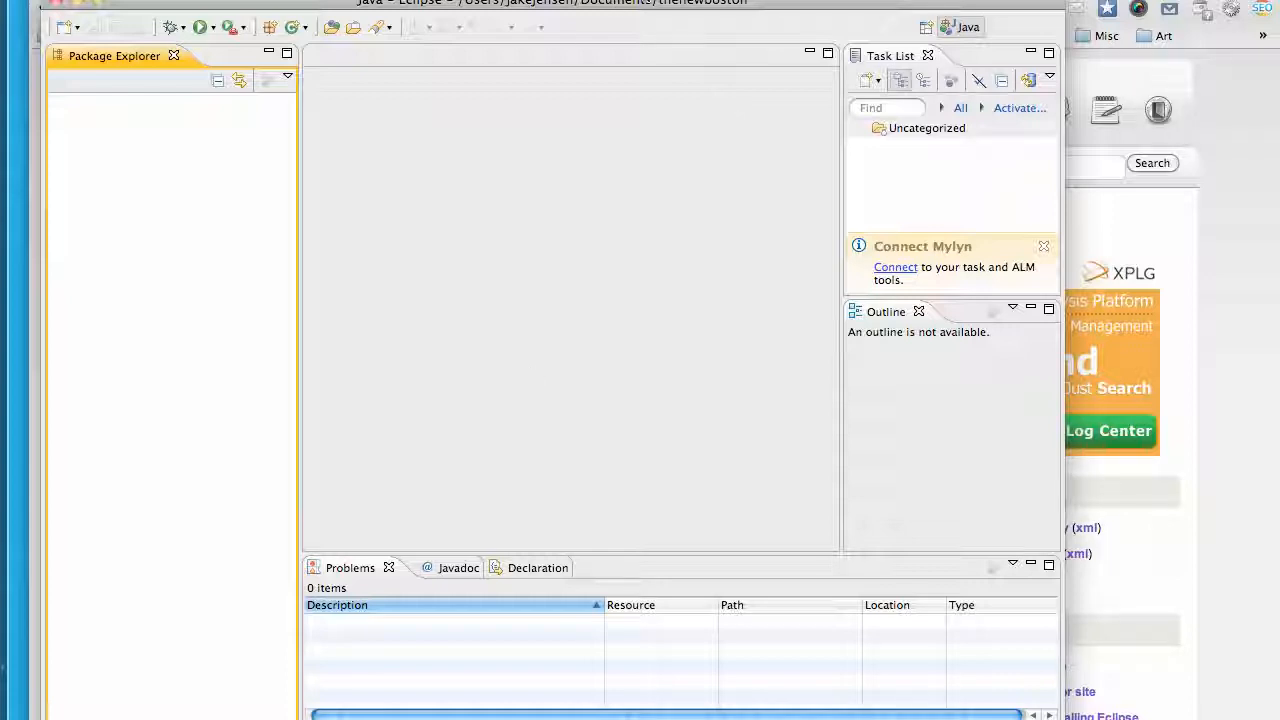
left_click_drag(644, 4, 604, 6)
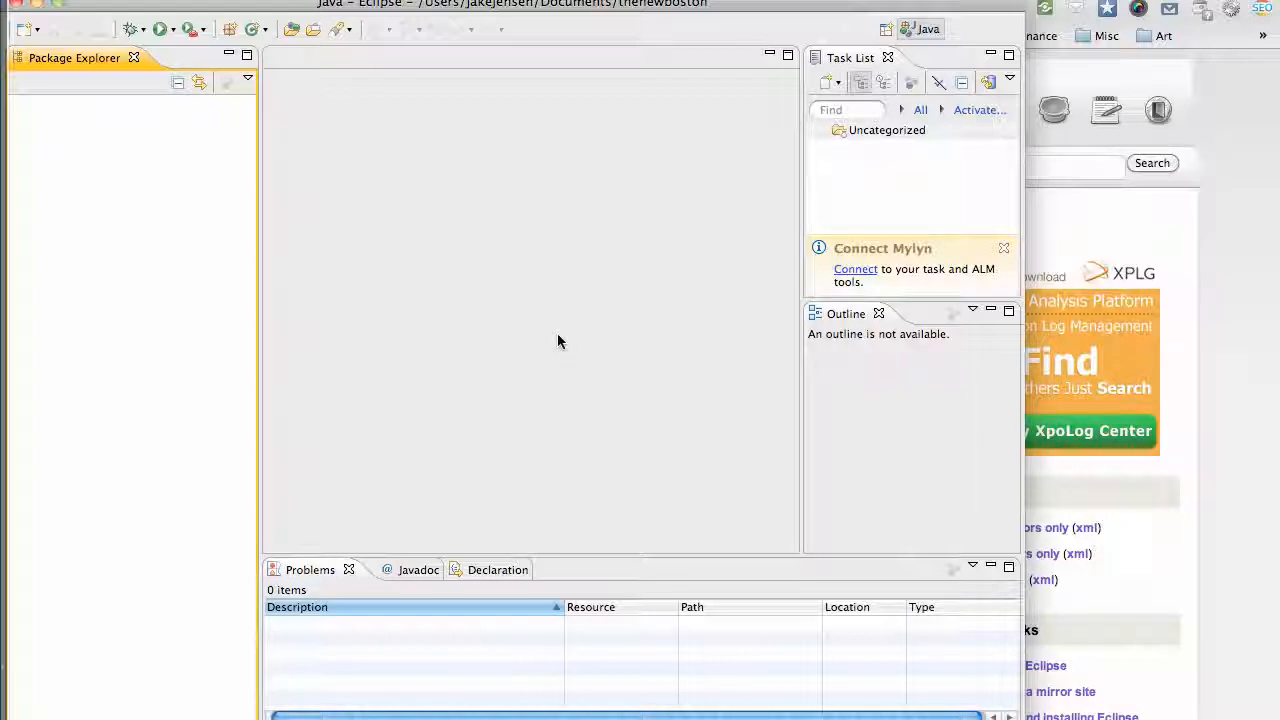
left_click_drag(505, 3, 514, 31)
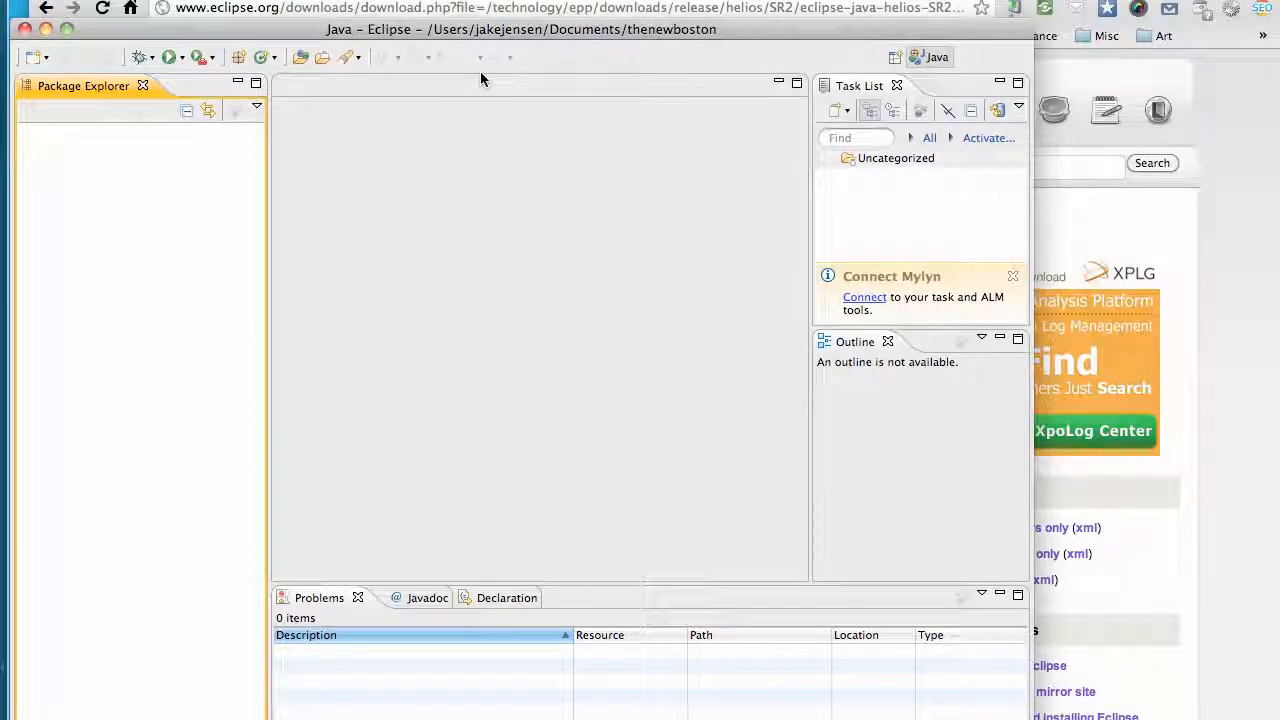
Step: Switch to the browser, search for "android adt" in a new tab, and highlight the developer.android.com address of the ADT Plugin for Eclipse result
left_click(348, 0)
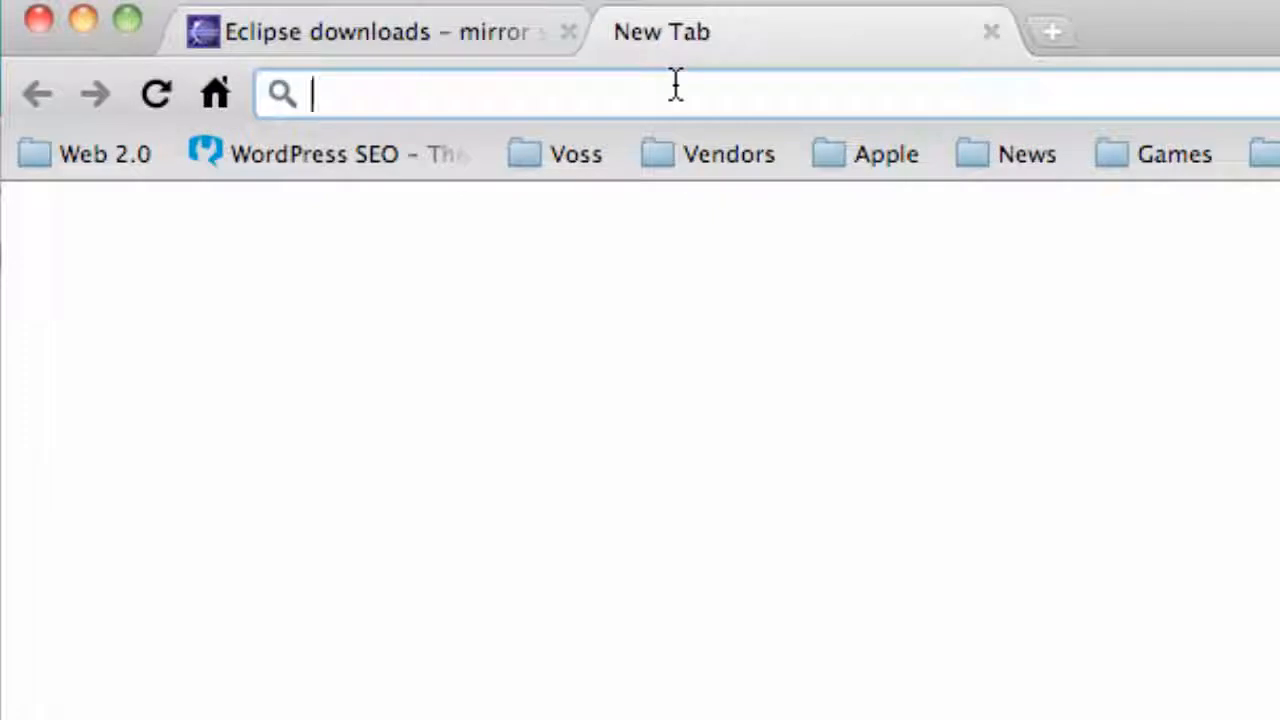
type("android adt")
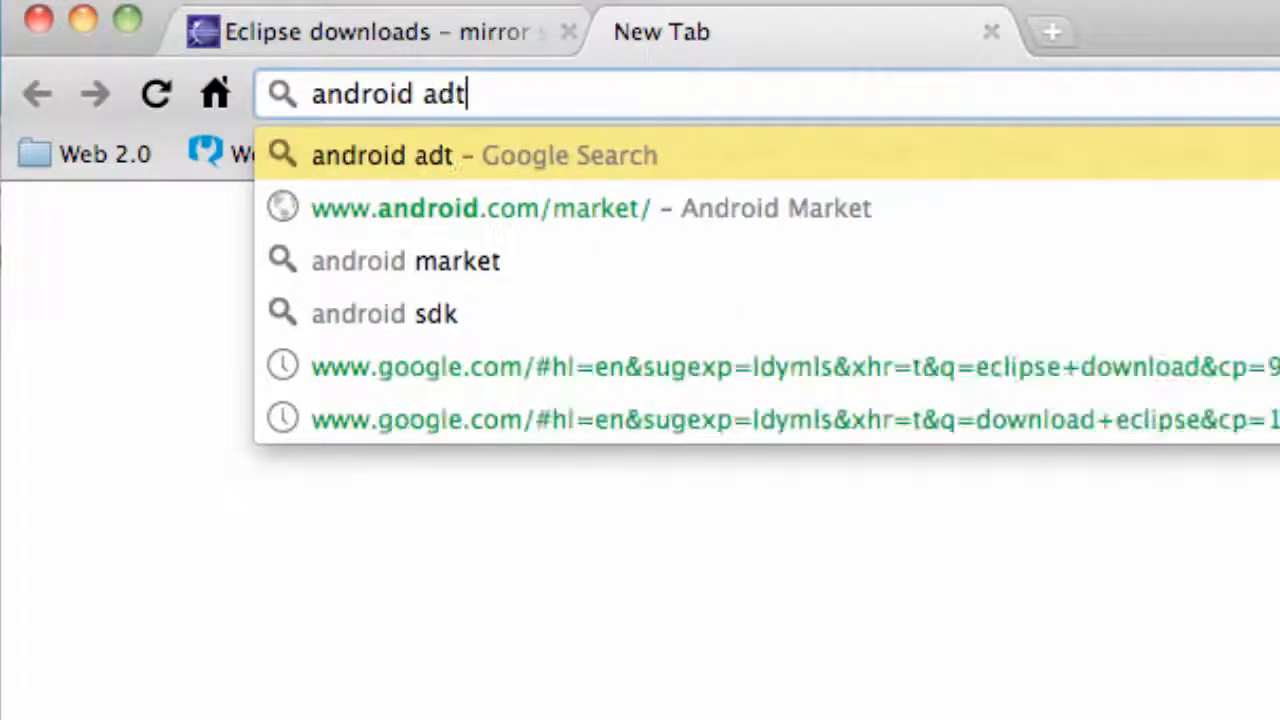
key("Return")
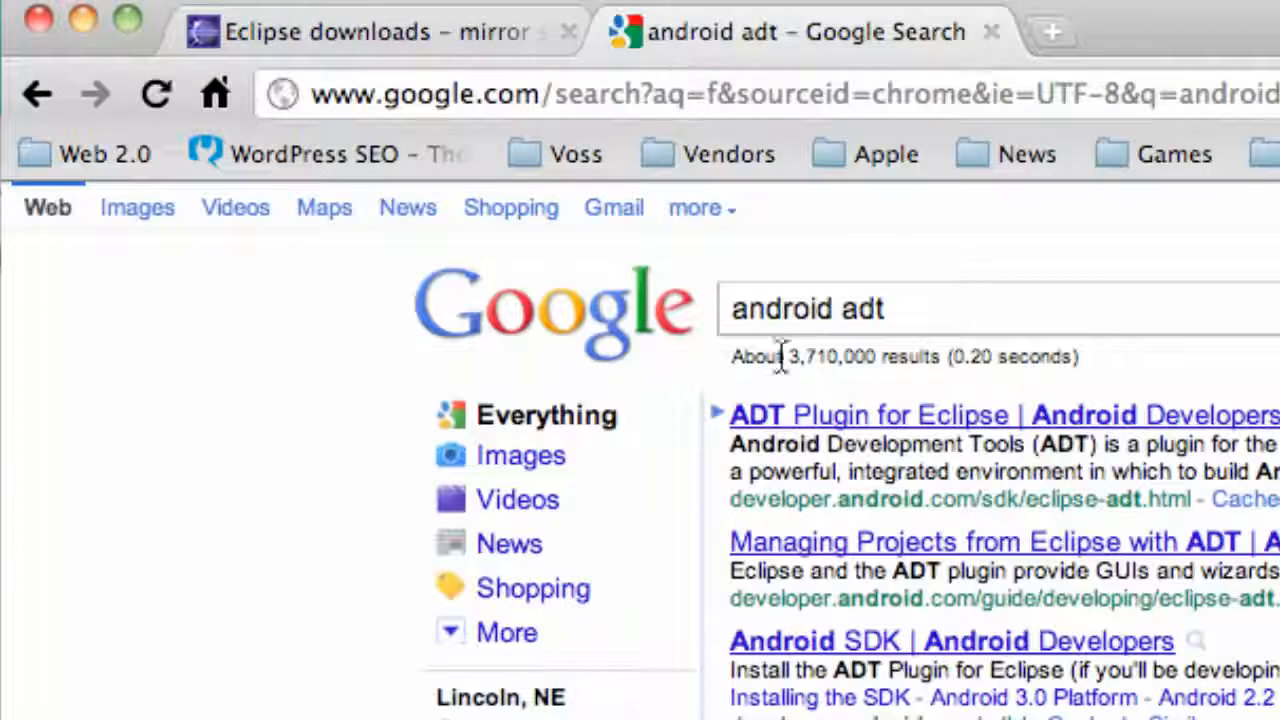
left_click_drag(745, 500, 952, 509)
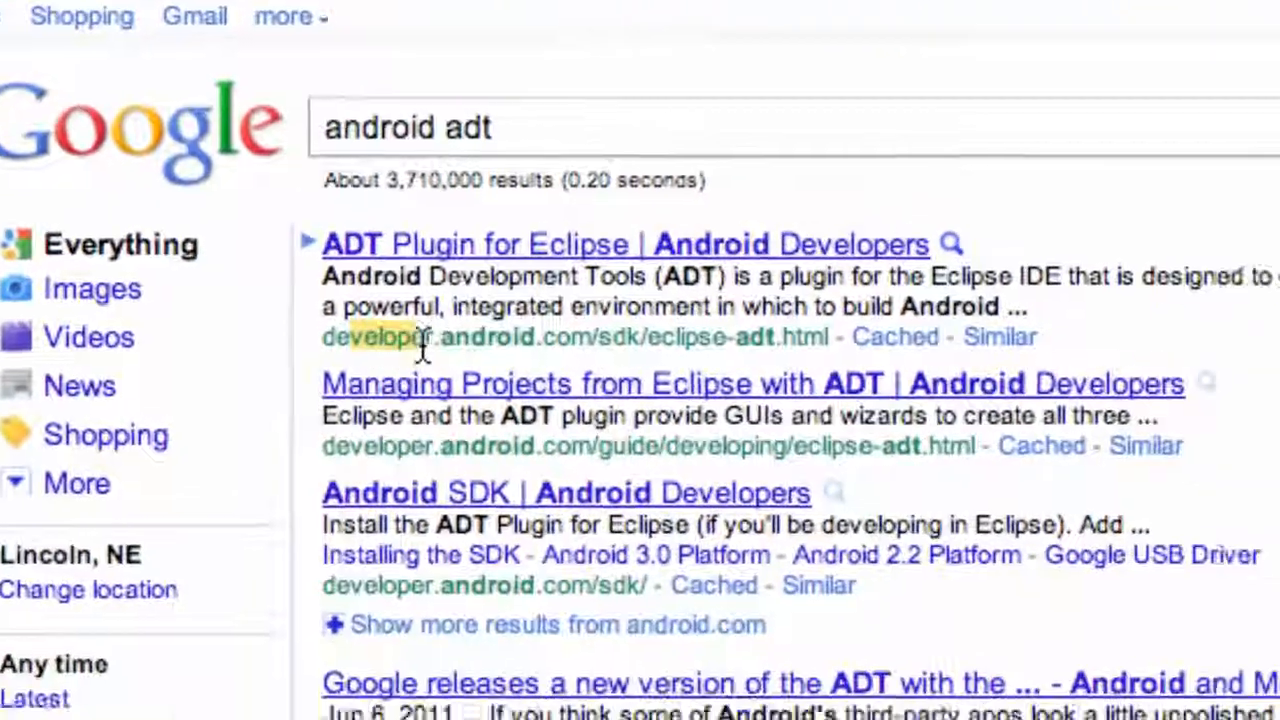
left_click_drag(340, 255, 362, 242)
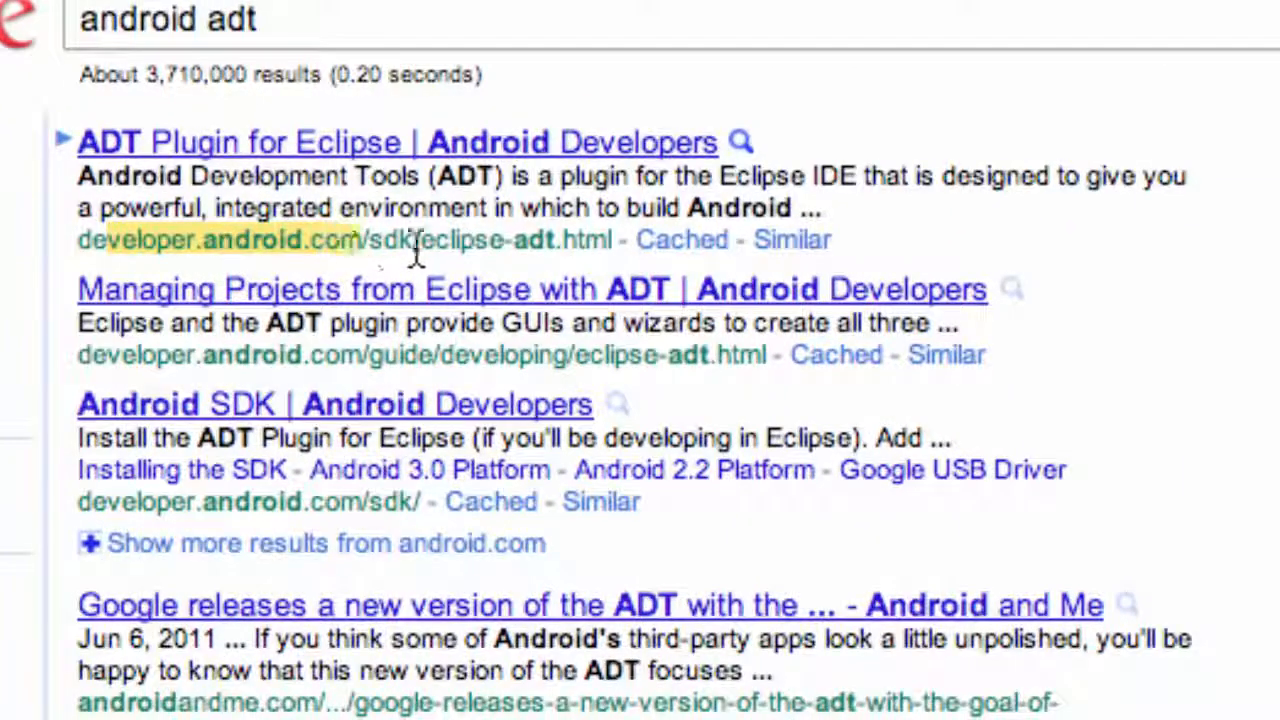
left_click(368, 152)
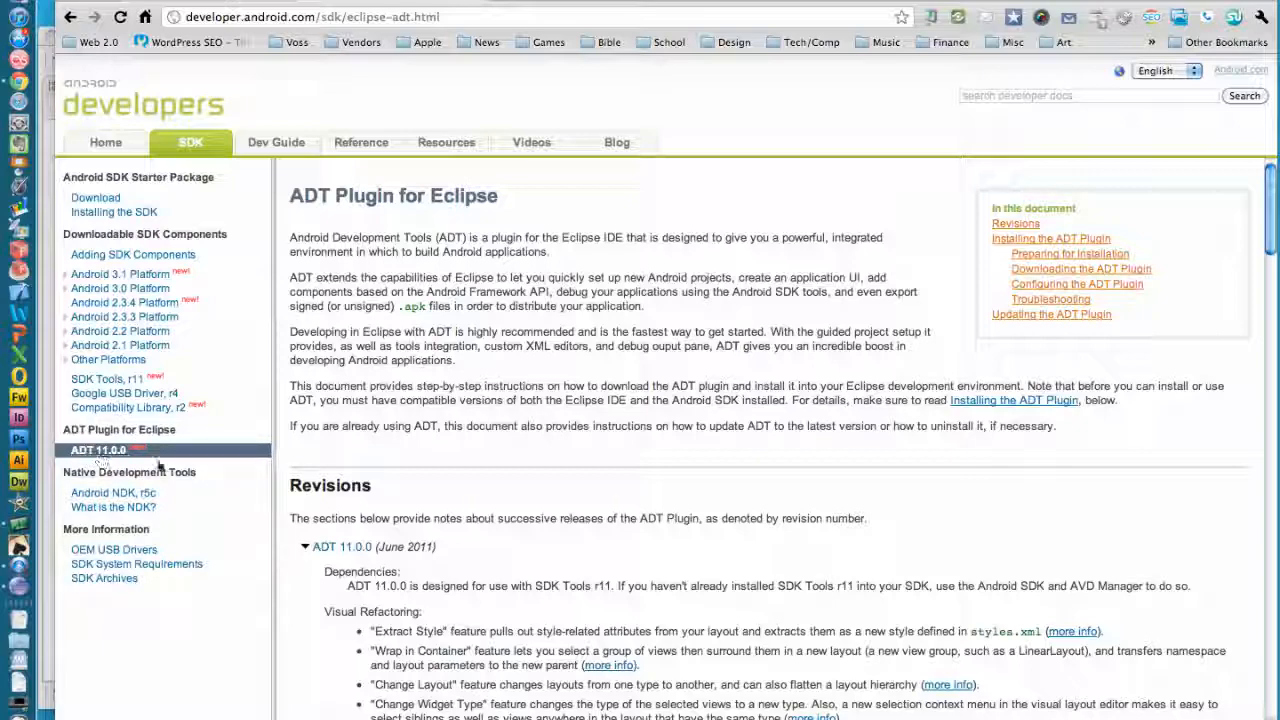
scroll(529, 345, "down", 5)
scroll(529, 347, "down", 15)
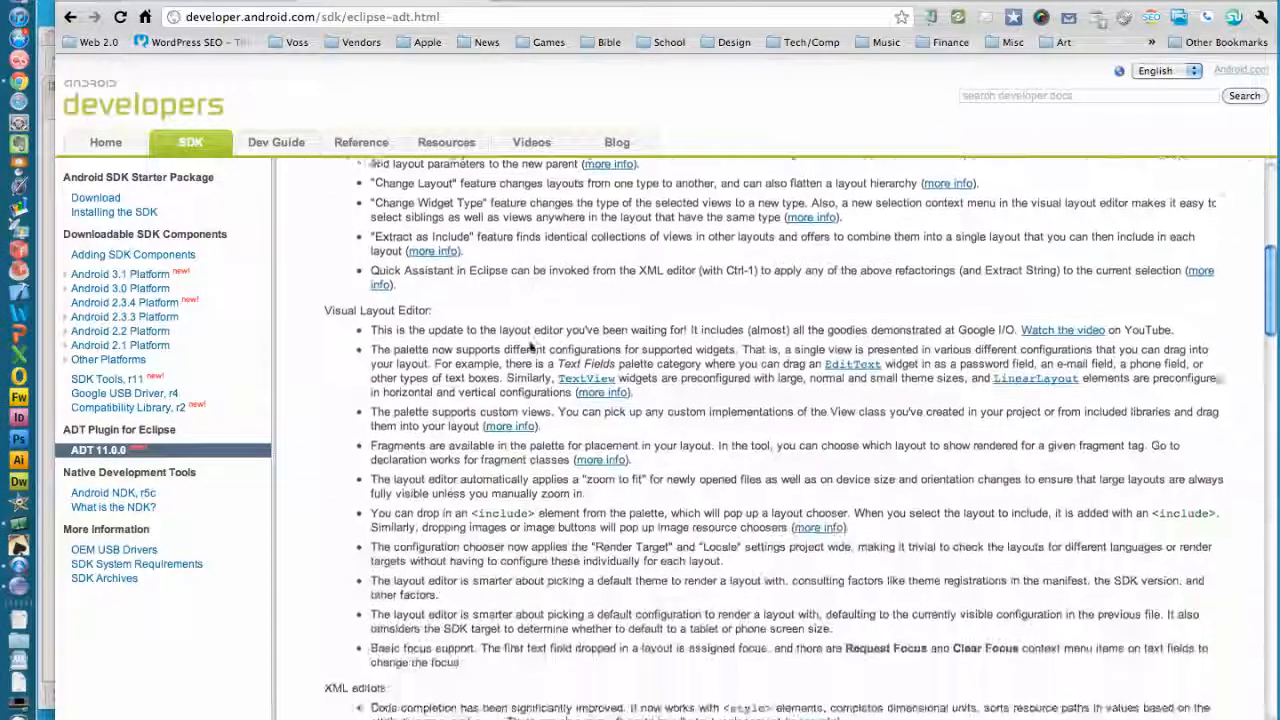
scroll(530, 343, "down", 8)
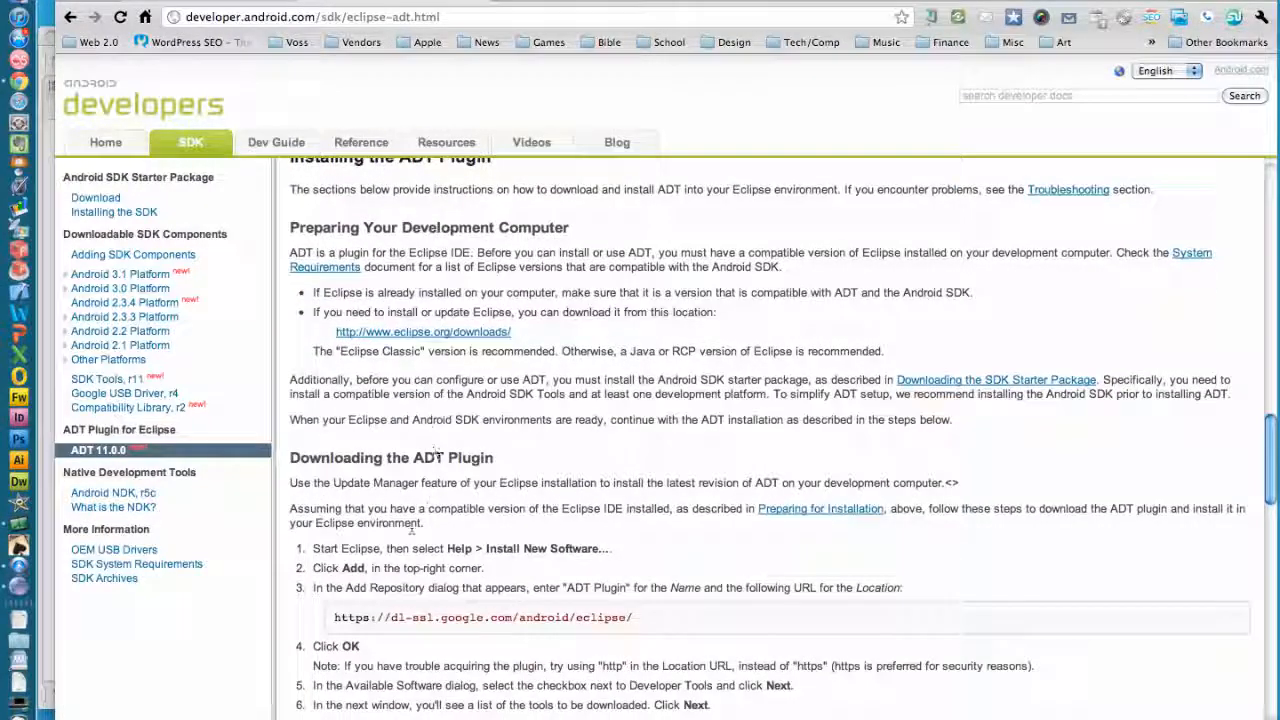
scroll(436, 455, "down", 1)
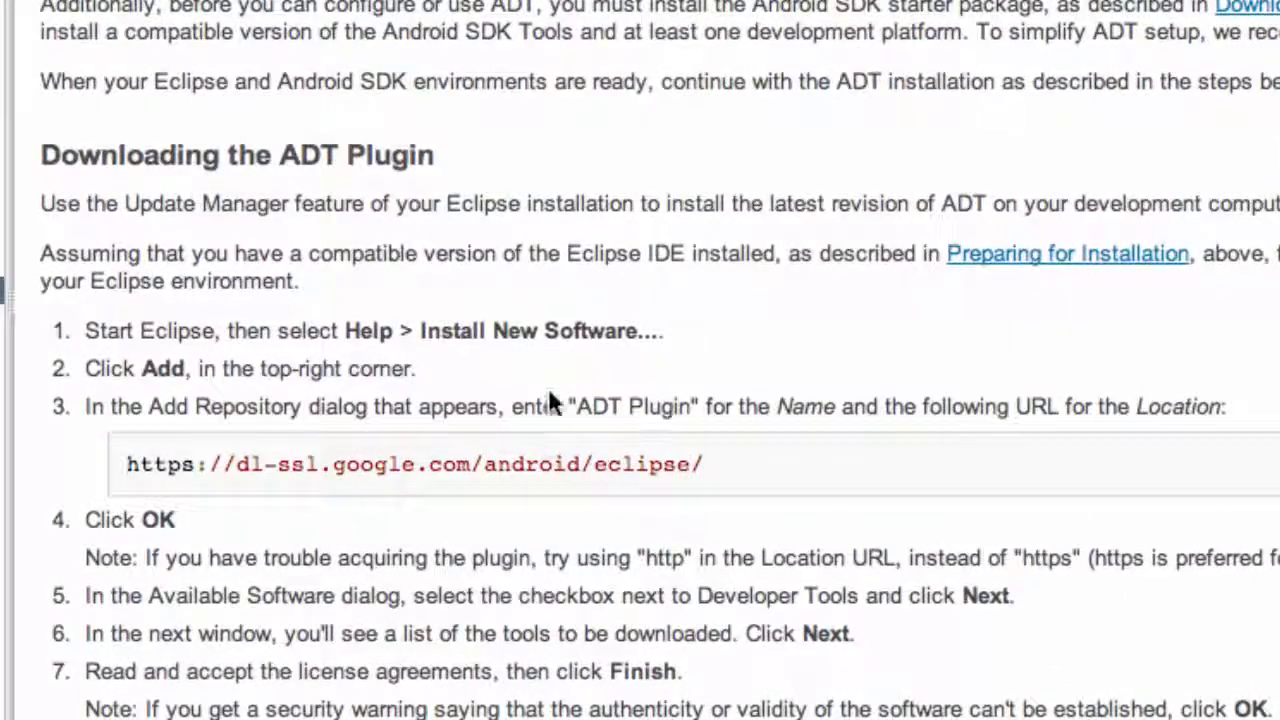
left_click_drag(706, 462, 120, 464)
key("super+c")
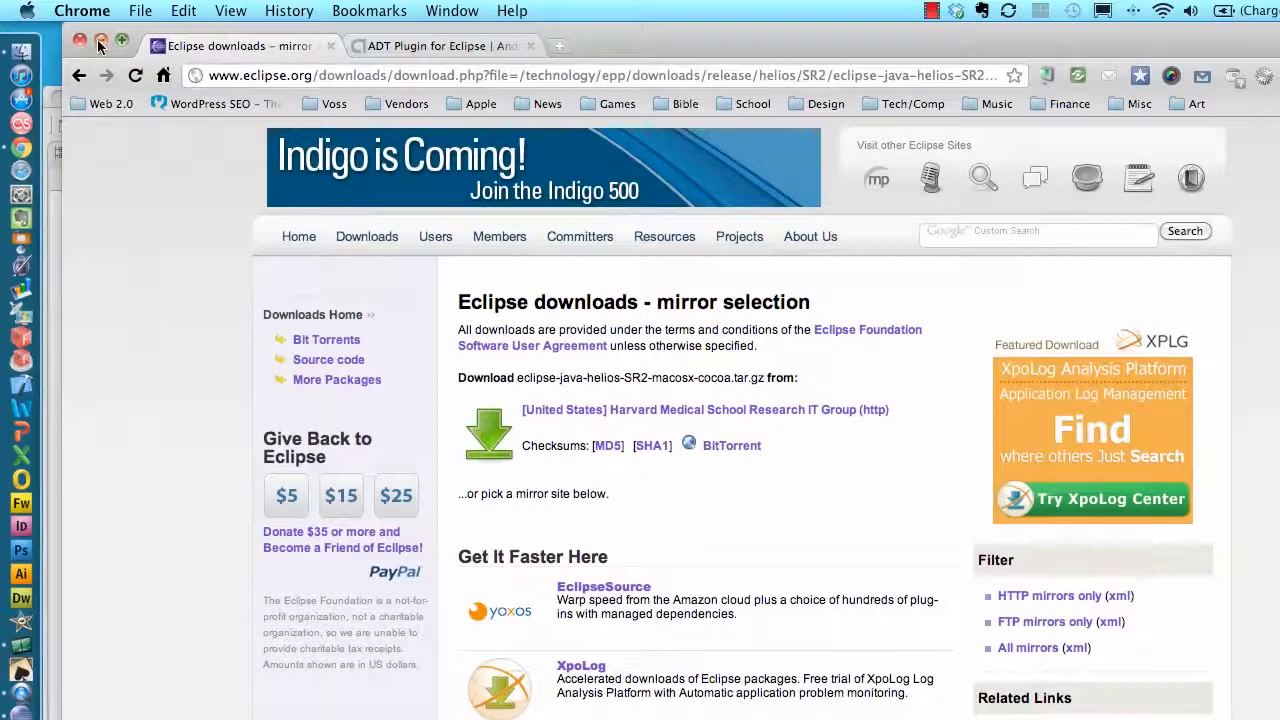
Step: Minimize the browser to return to Eclipse, and start Install New Software with the copied URL as the site to work with
left_click(100, 42)
left_click_drag(612, 96, 680, 56)
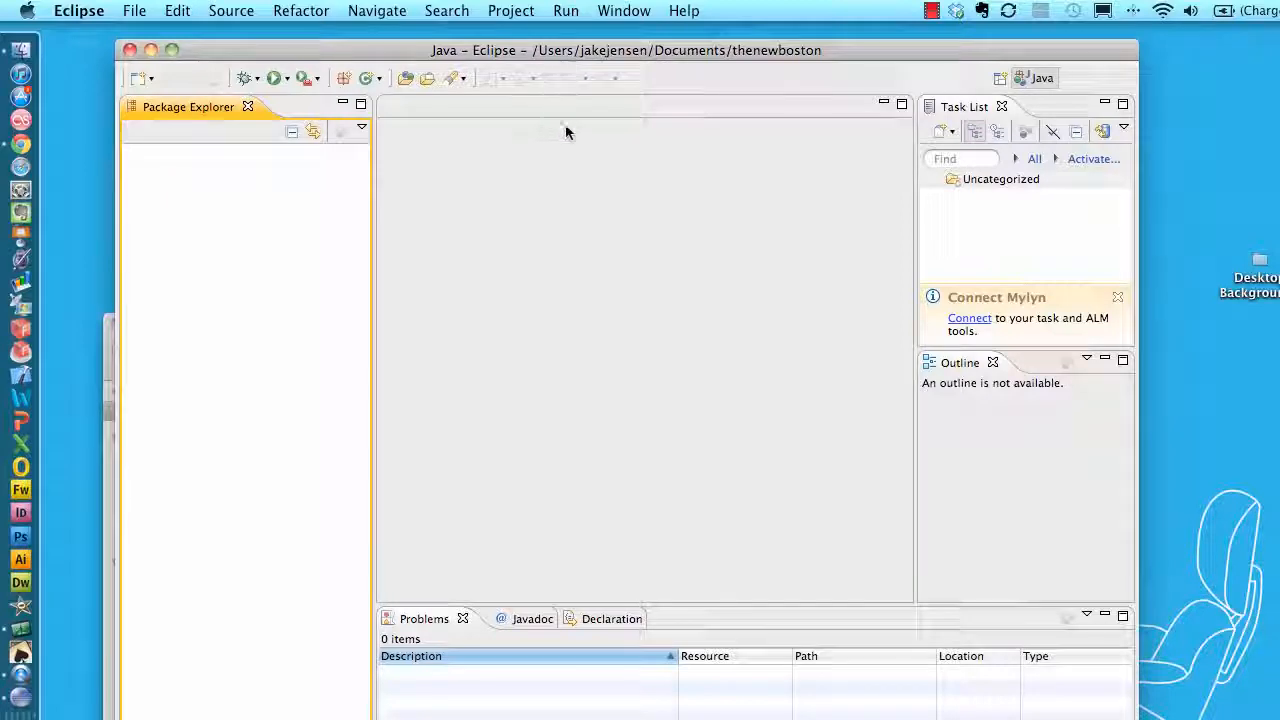
left_click(624, 10)
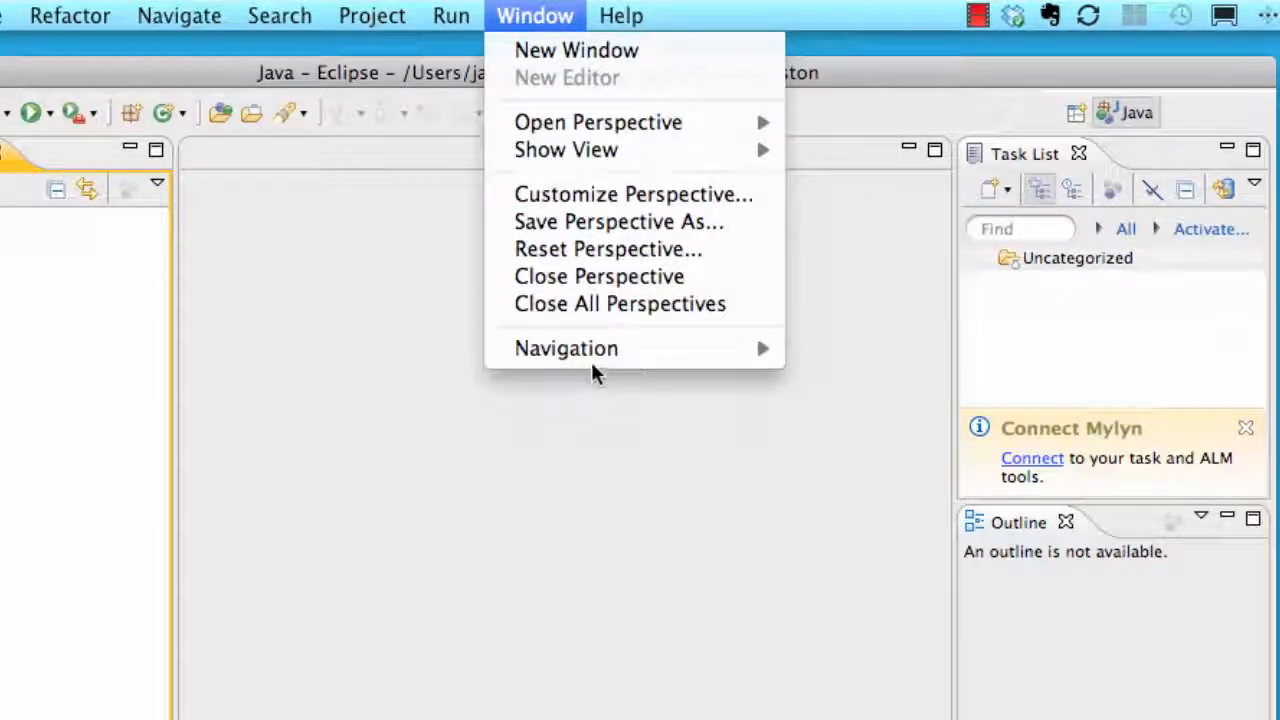
mouse_move(620, 16)
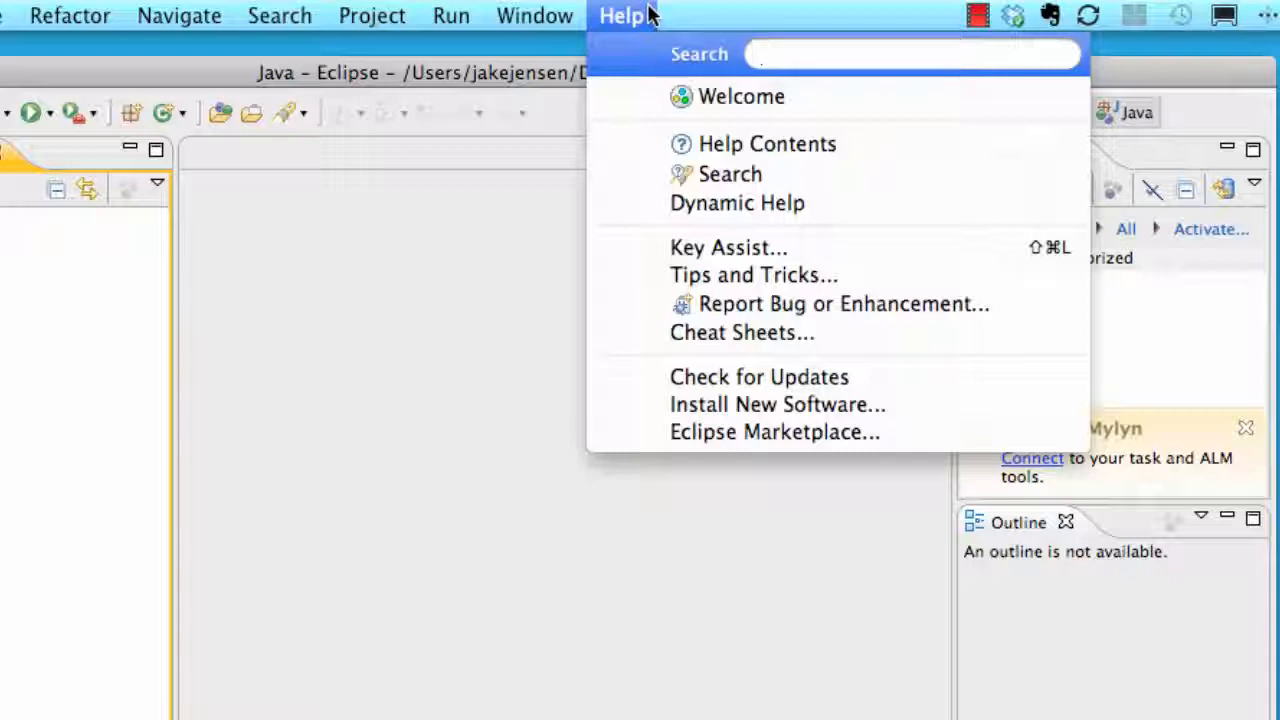
left_click(737, 406)
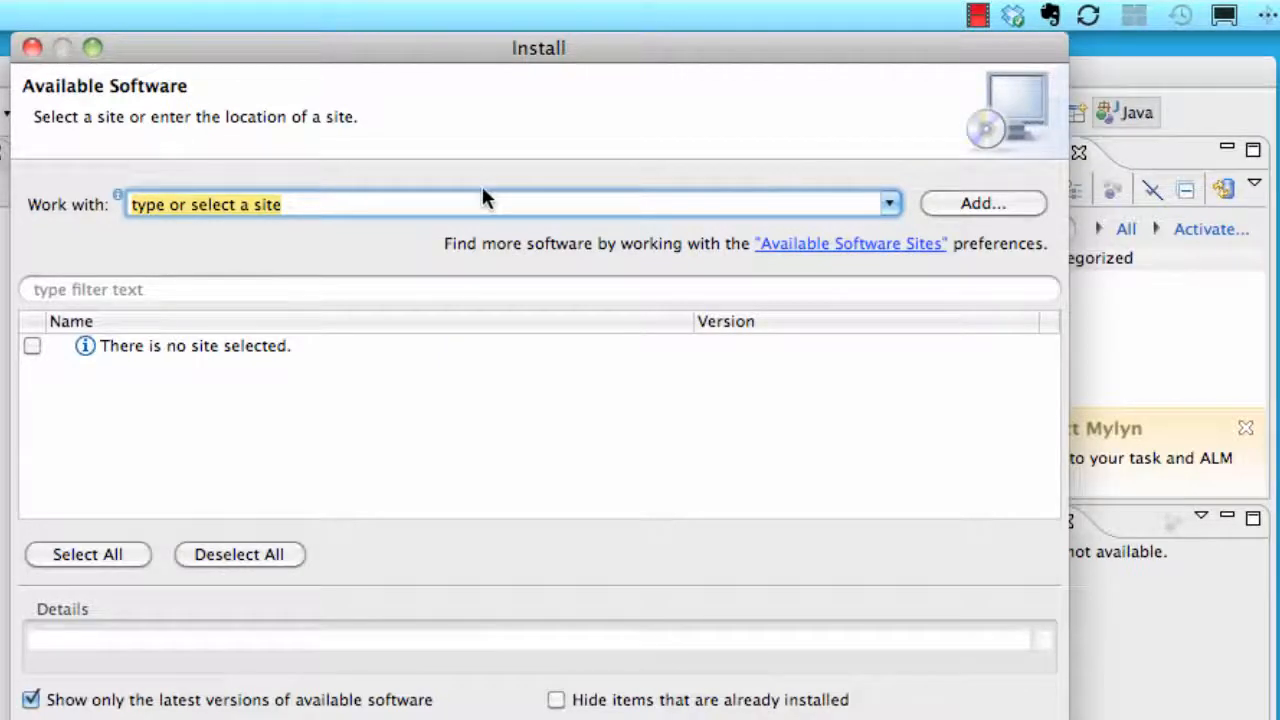
key("super+v")
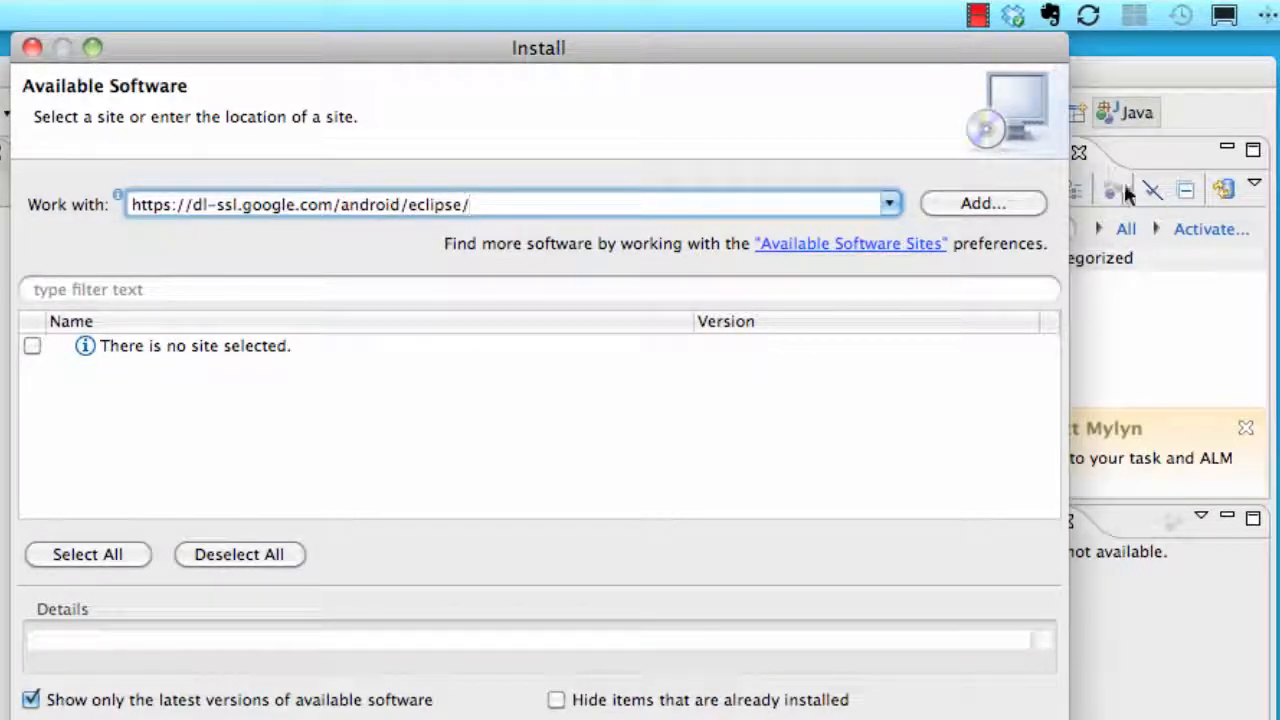
left_click(991, 201)
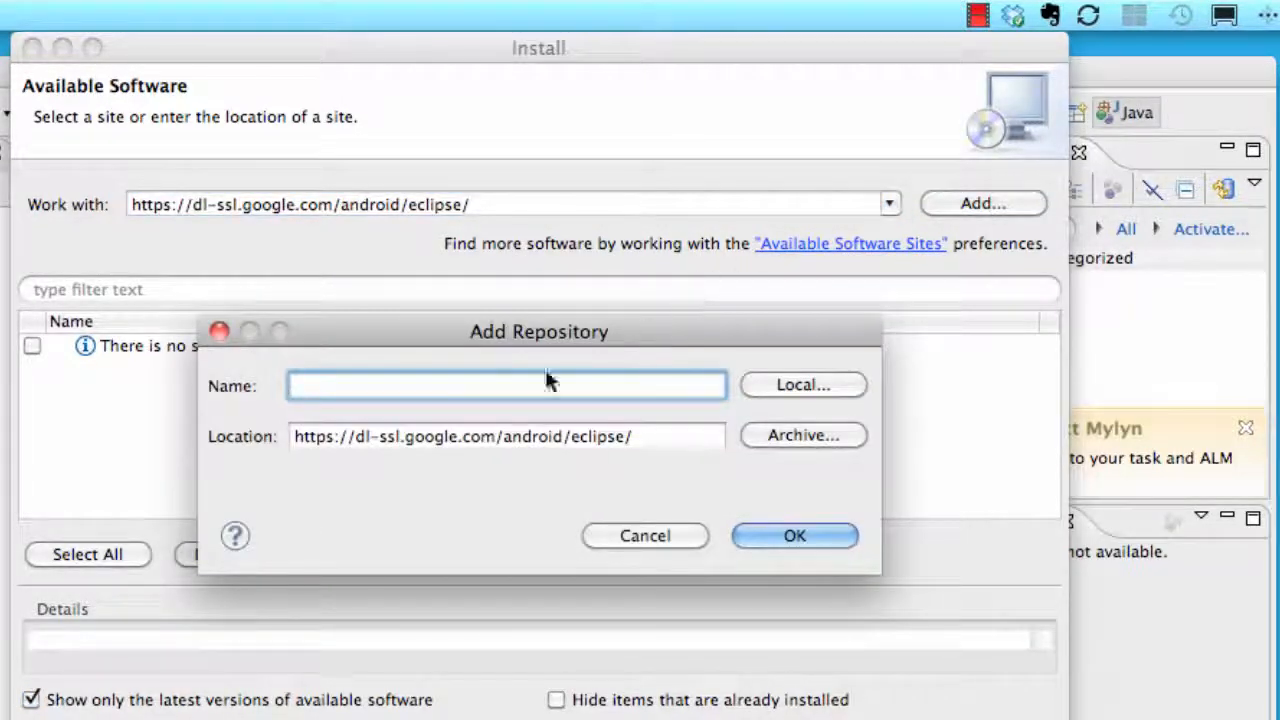
type("android ")
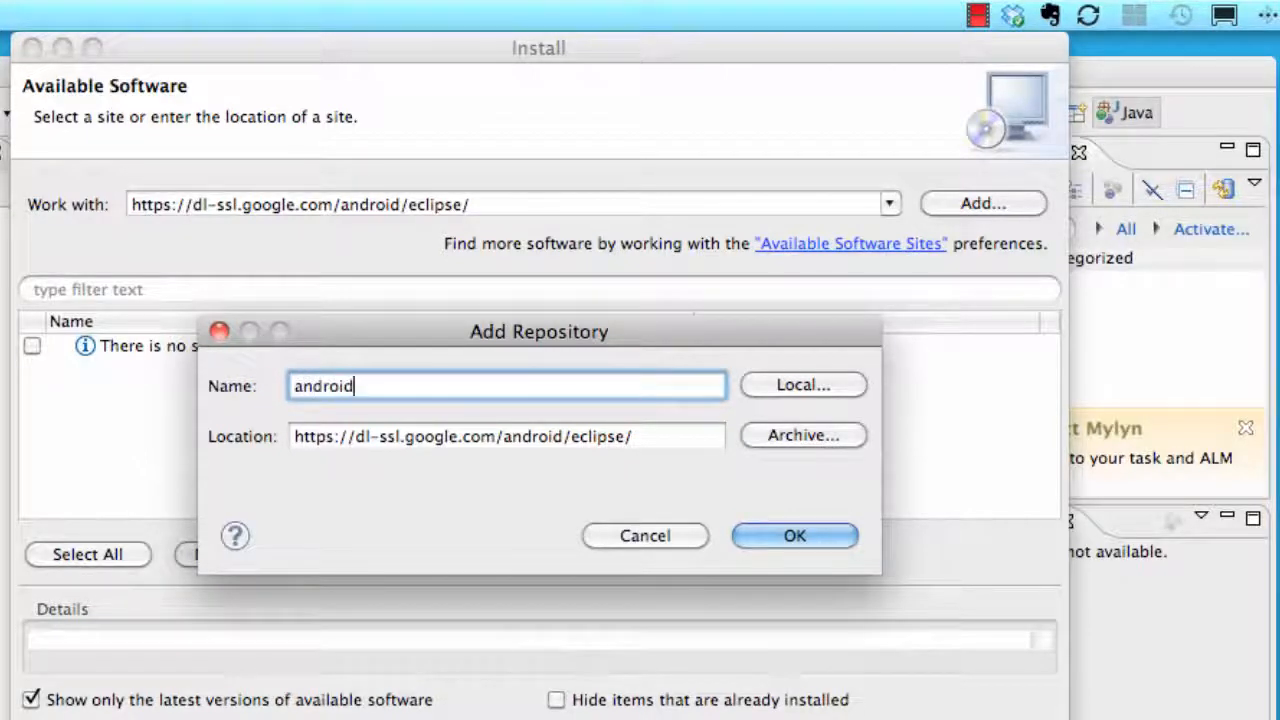
type("adt")
left_click(516, 438)
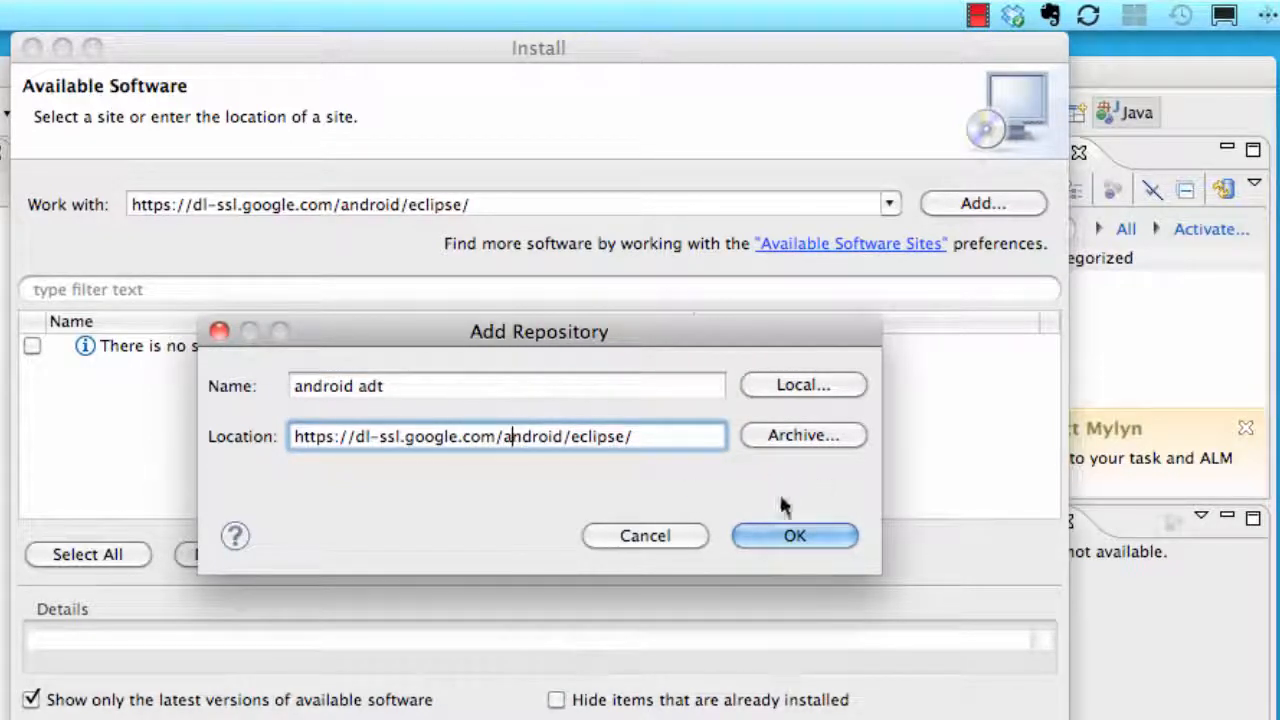
left_click(790, 537)
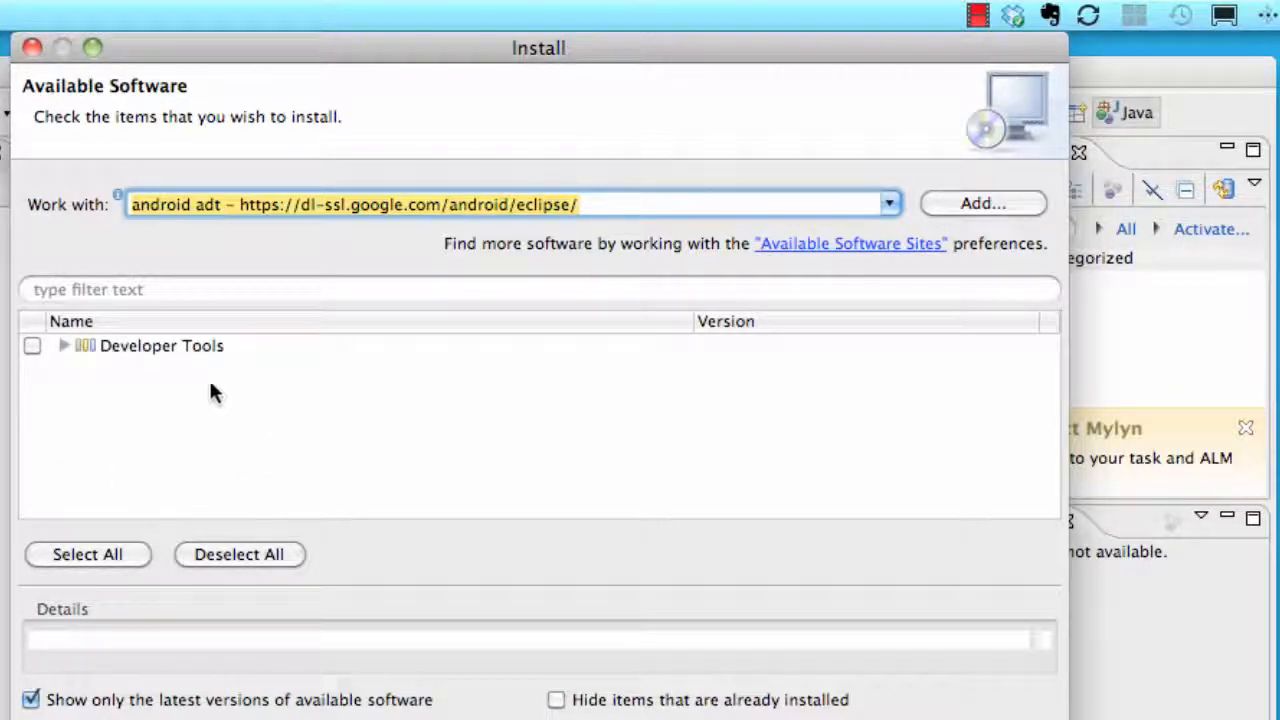
Step: Select Developer Tools for installation and review the listed Android items before proceeding to the licenses
left_click(33, 346)
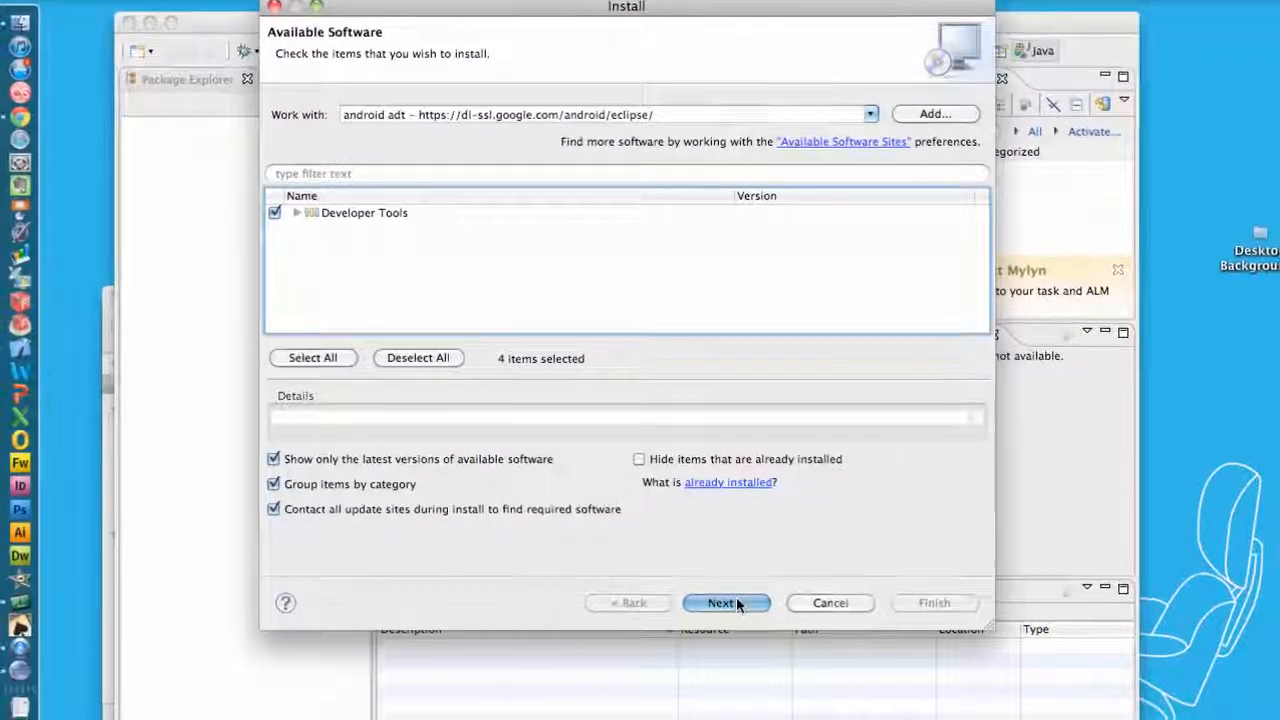
left_click(737, 603)
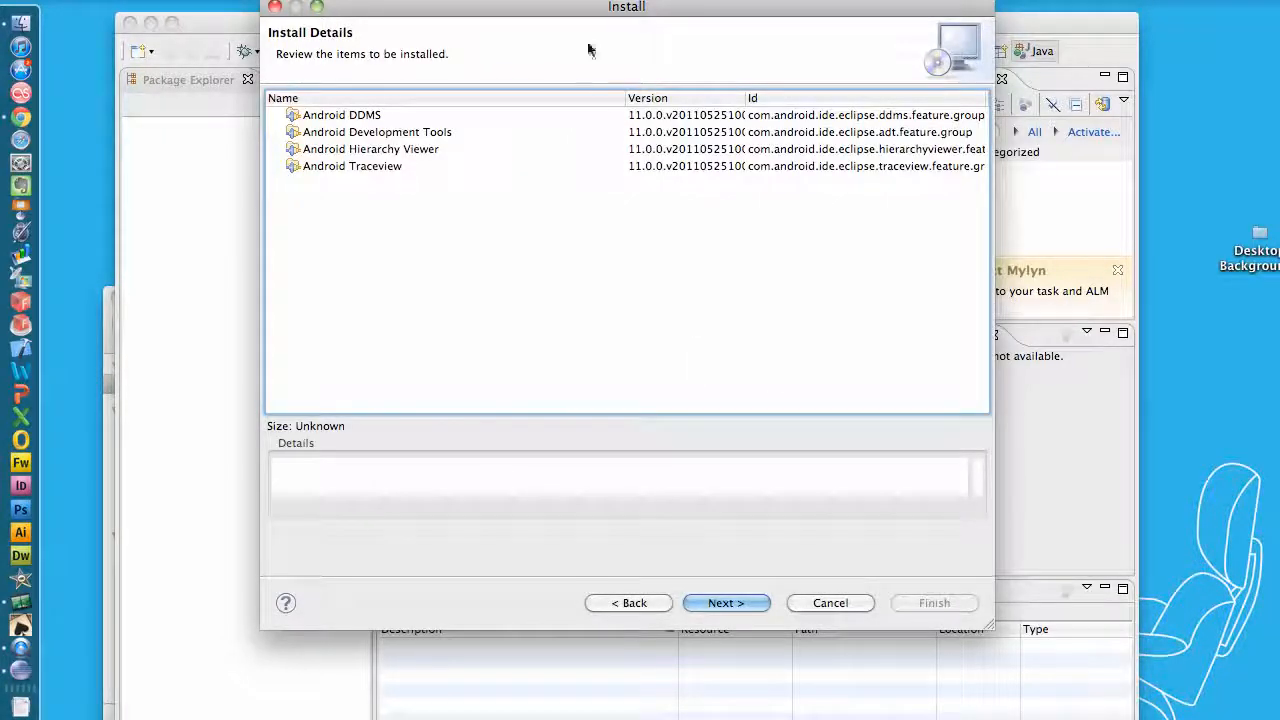
left_click(357, 118)
left_click(352, 133)
left_click(347, 151)
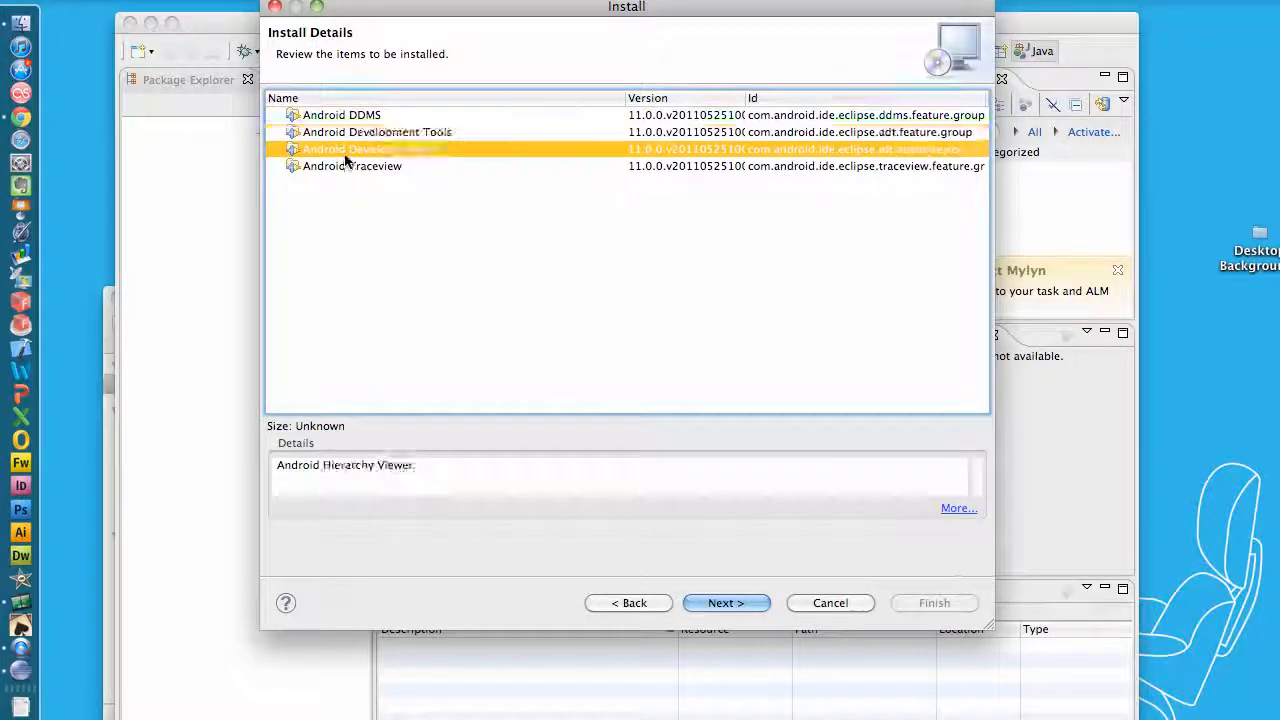
left_click(731, 606)
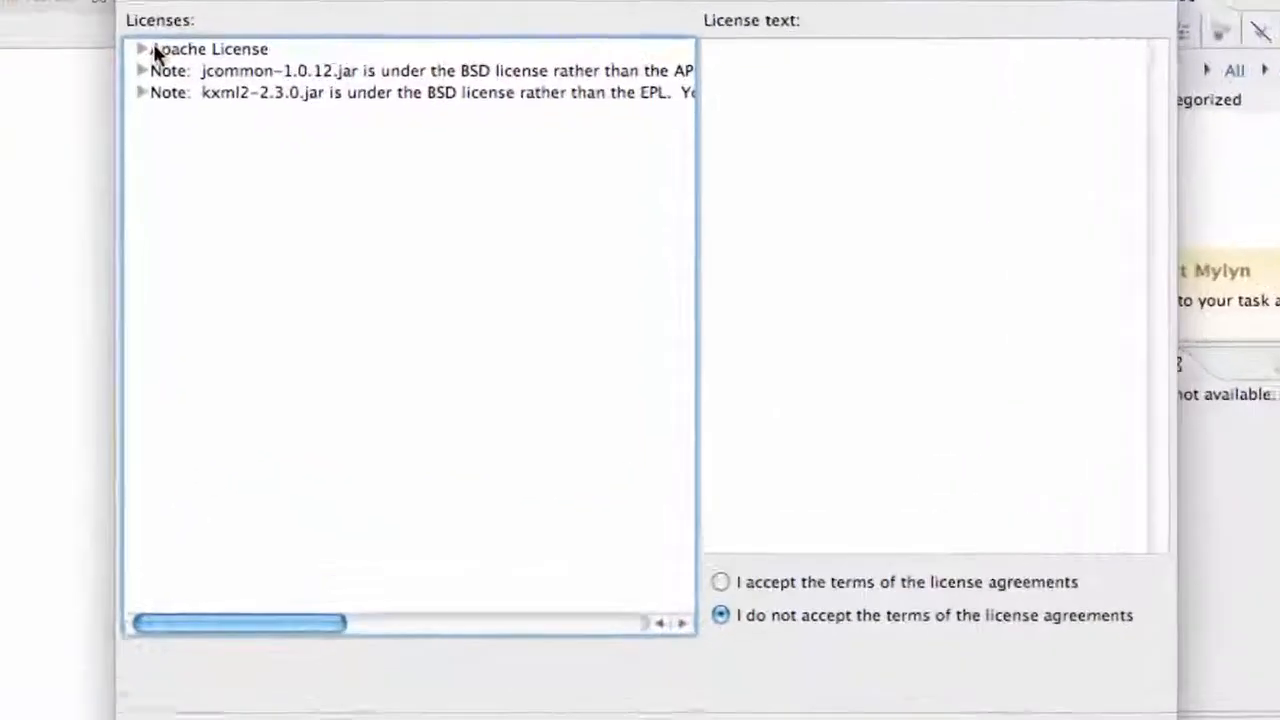
Step: Look through the Apache, jcommon and kxml2 license texts, accept the license terms and start the installation
left_click(233, 50)
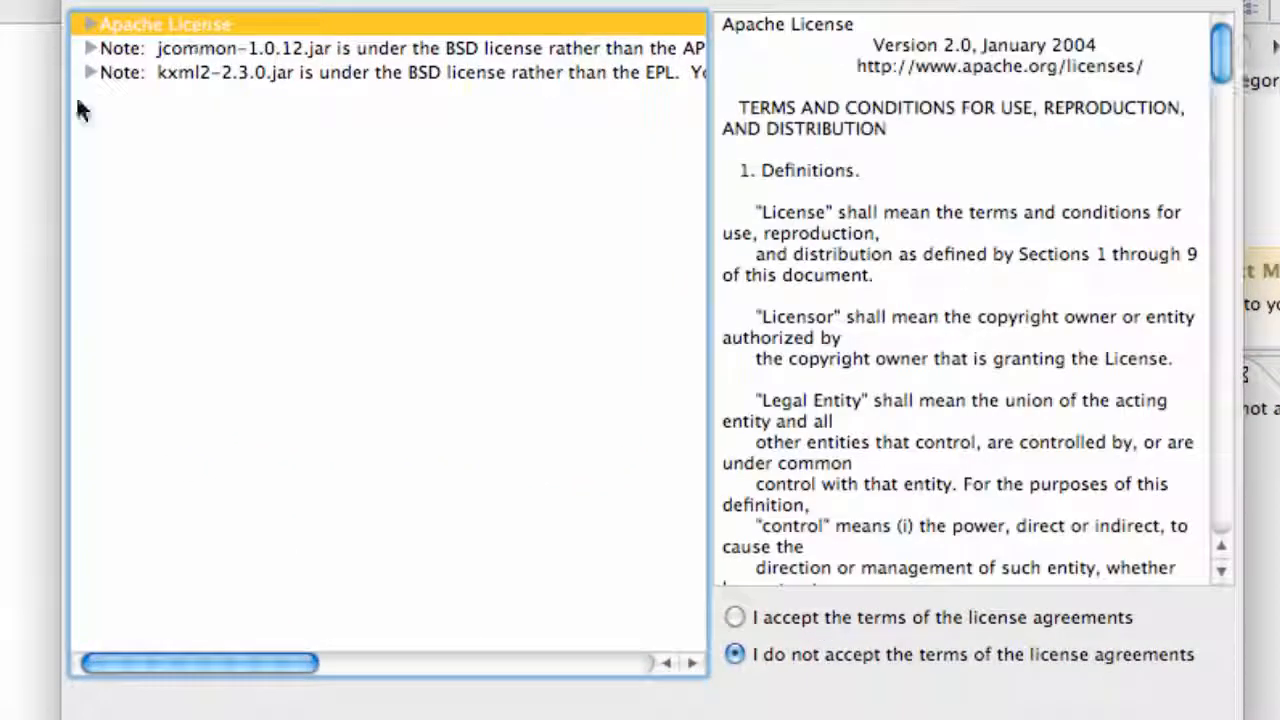
left_click(736, 618)
left_click(194, 48)
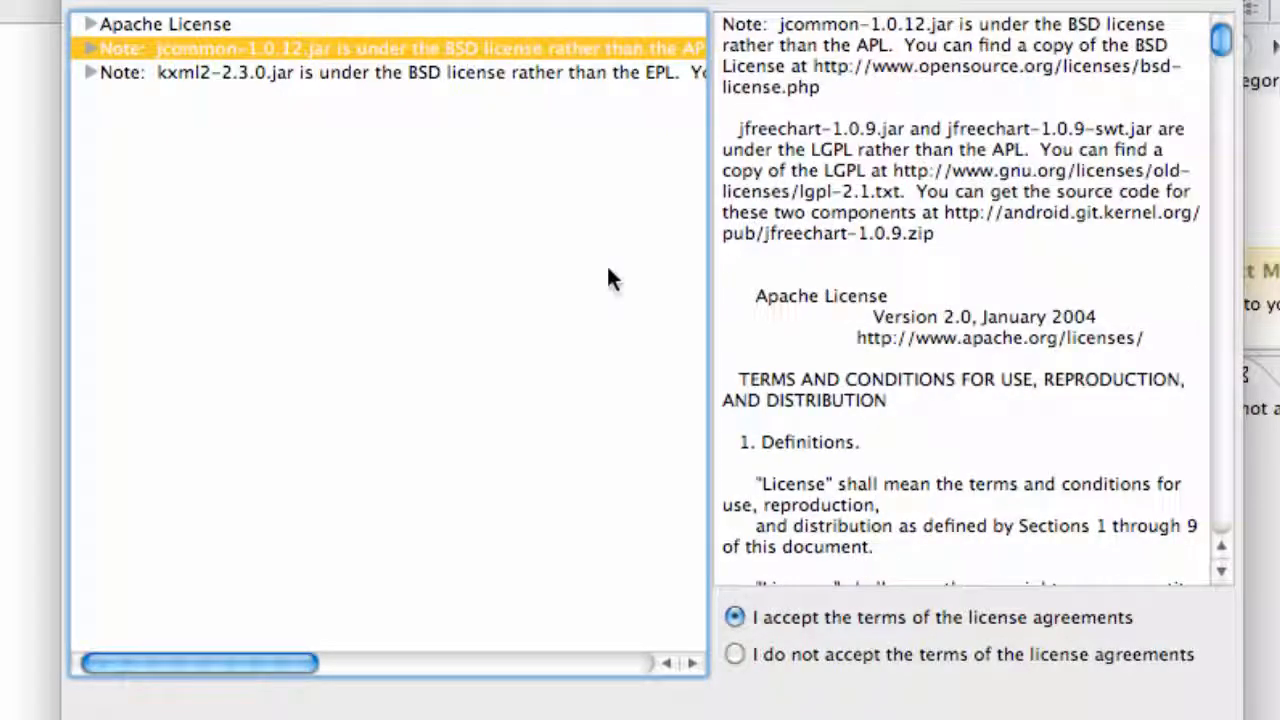
left_click(450, 74)
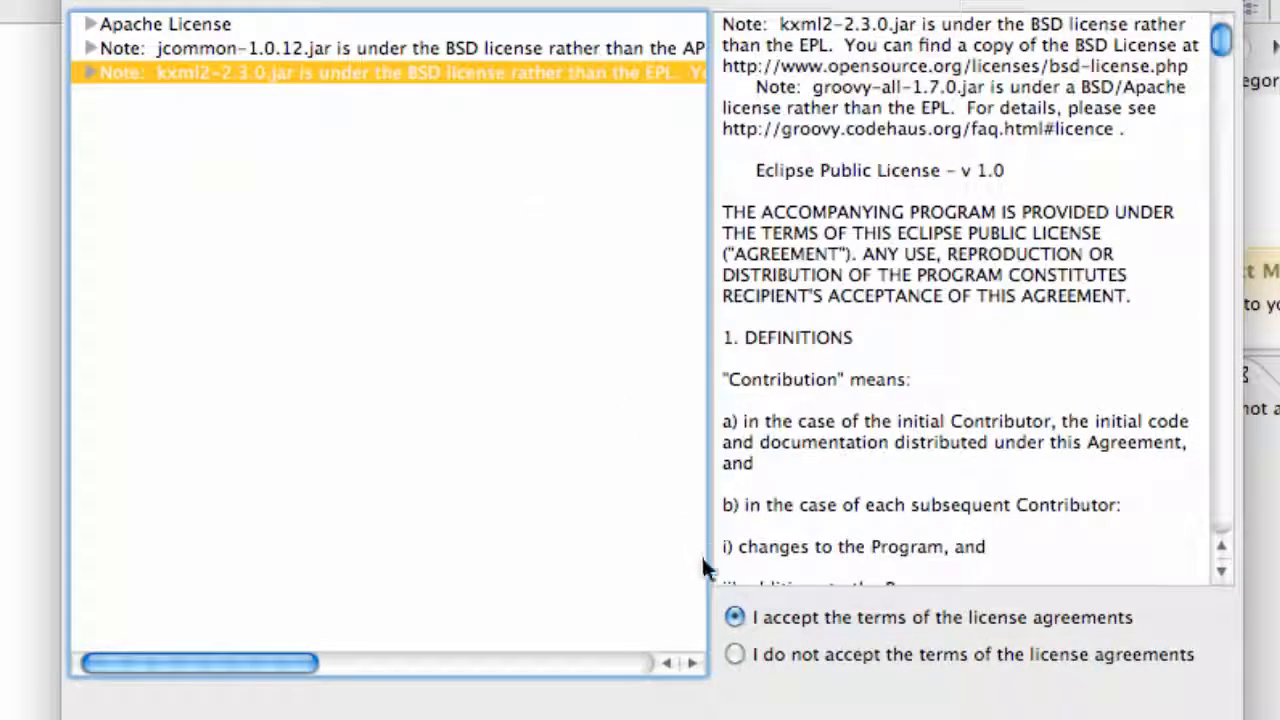
scroll(940, 277, "down", 10)
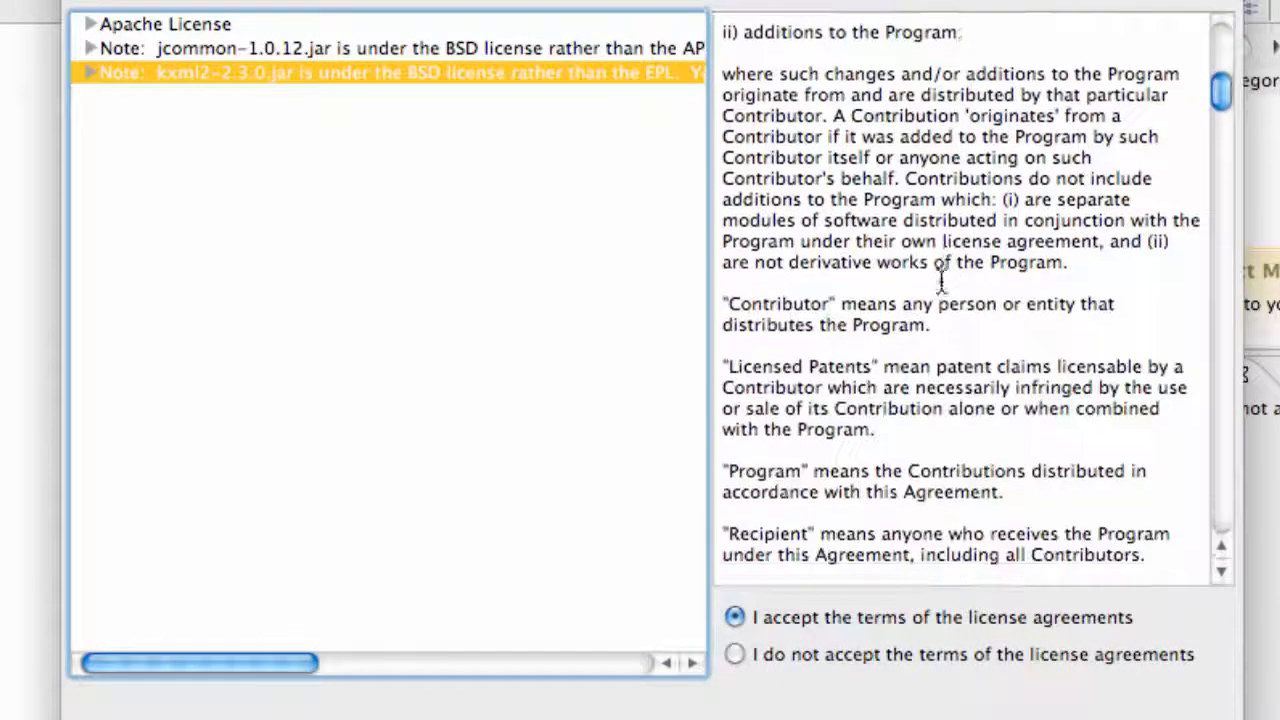
scroll(940, 277, "up", 8)
scroll(940, 277, "up", 4)
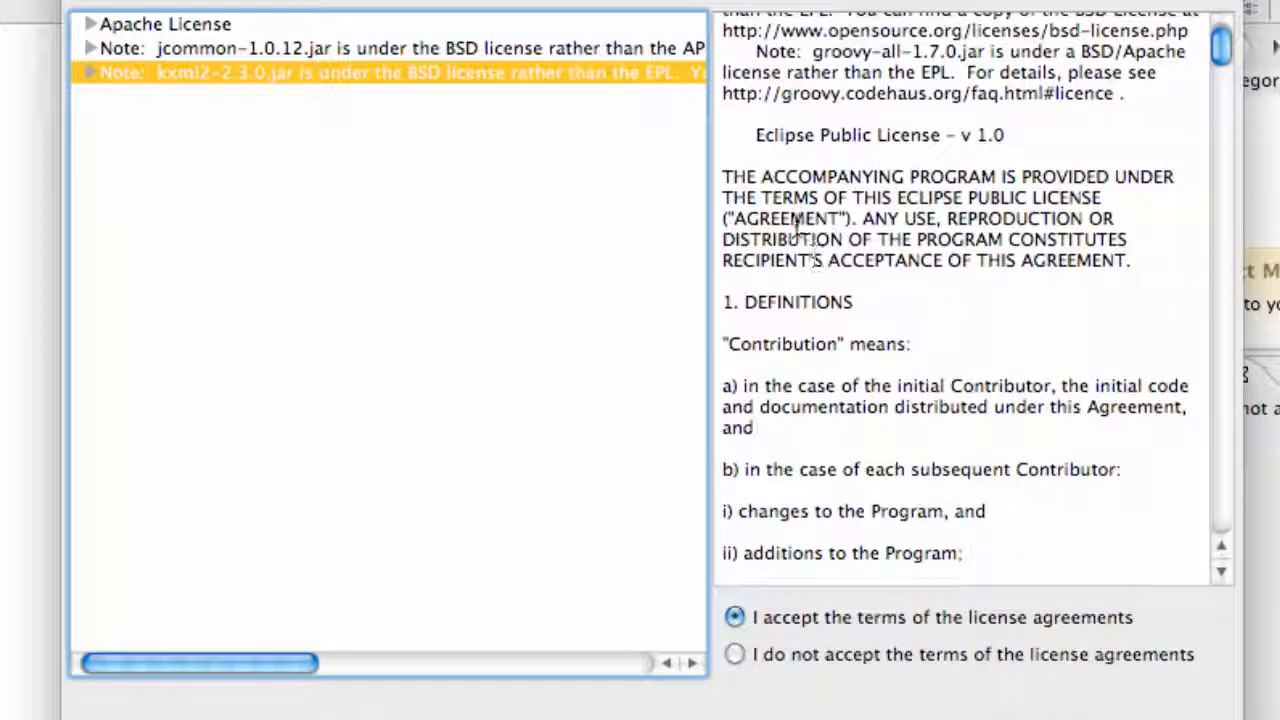
scroll(802, 235, "up", 1)
scroll(800, 225, "up", 1)
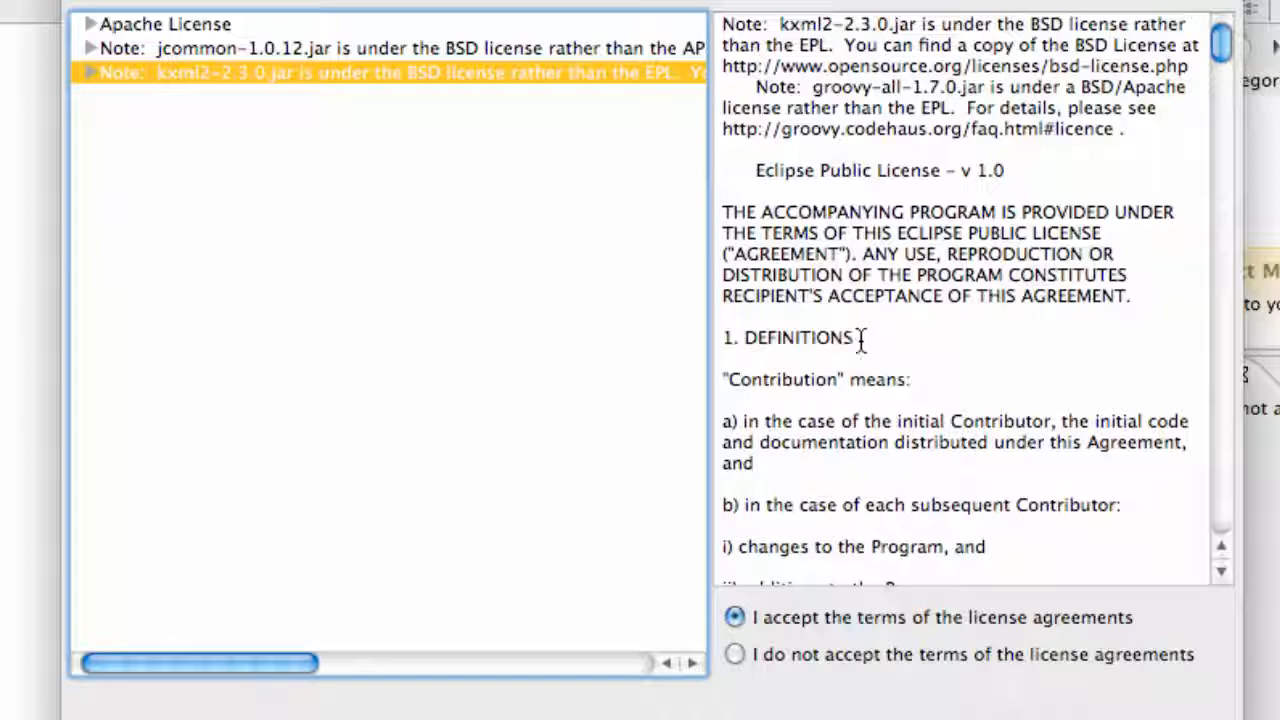
scroll(860, 340, "down", 10)
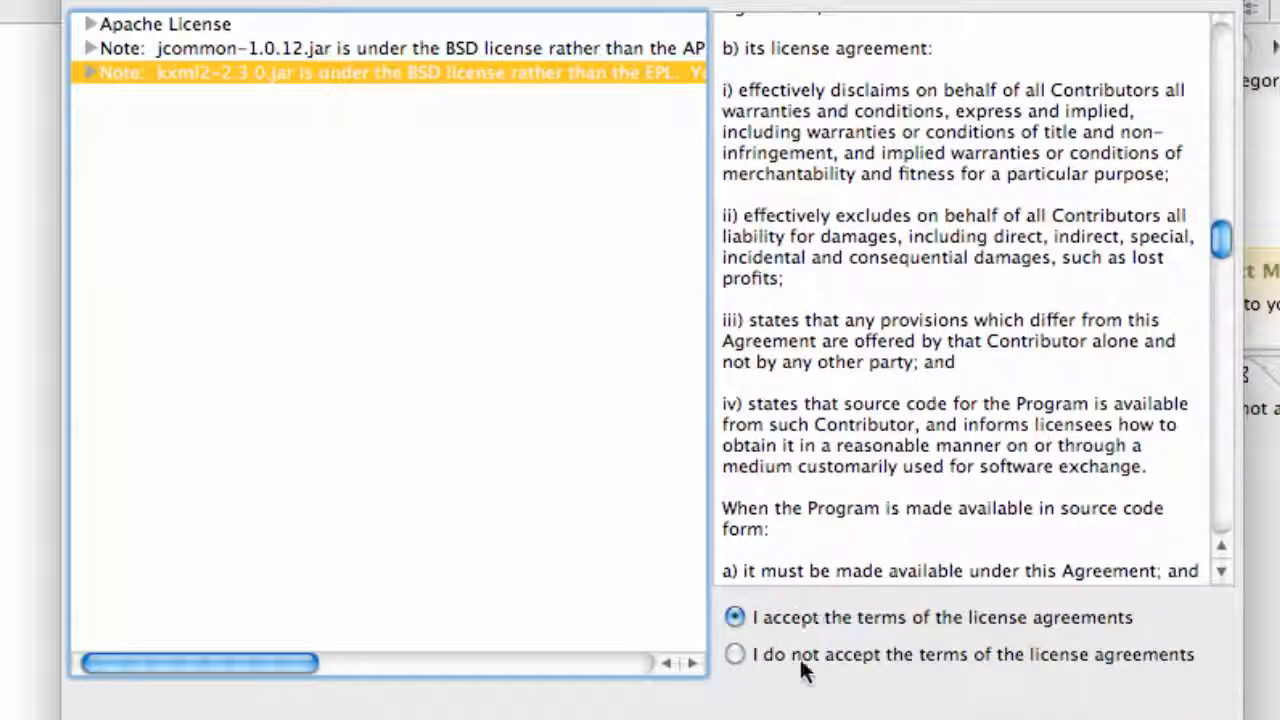
left_click(1160, 718)
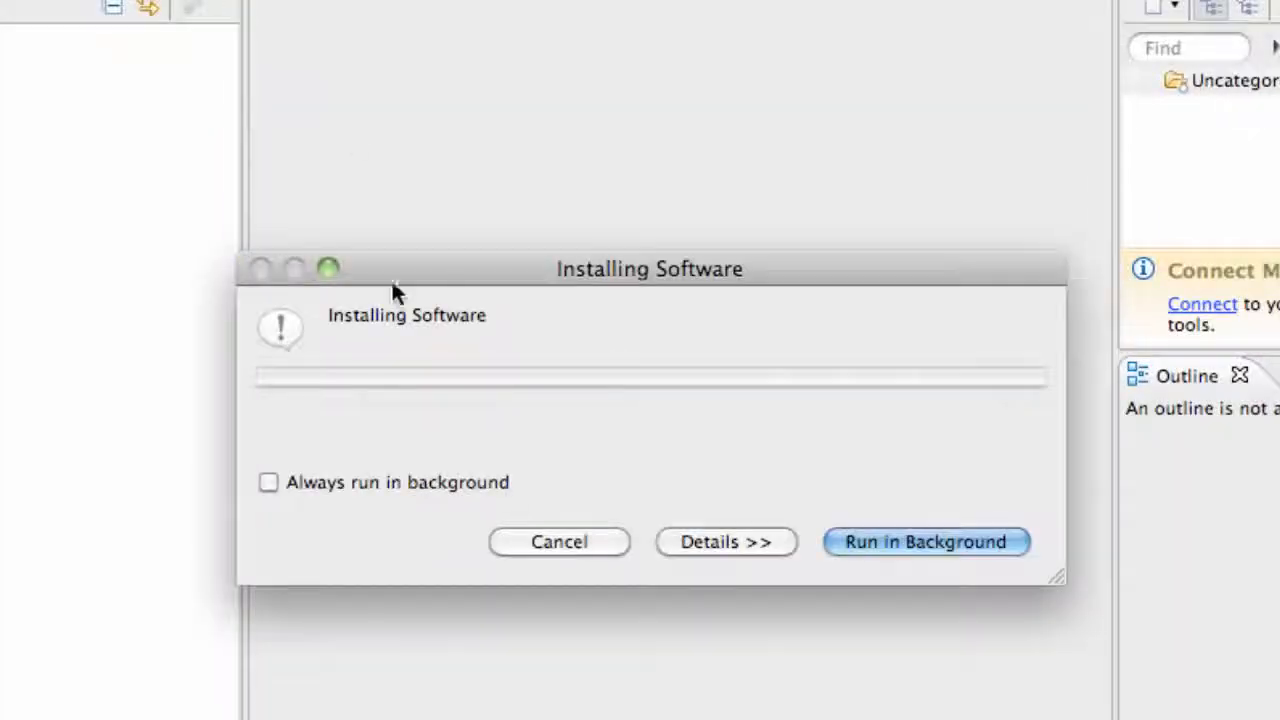